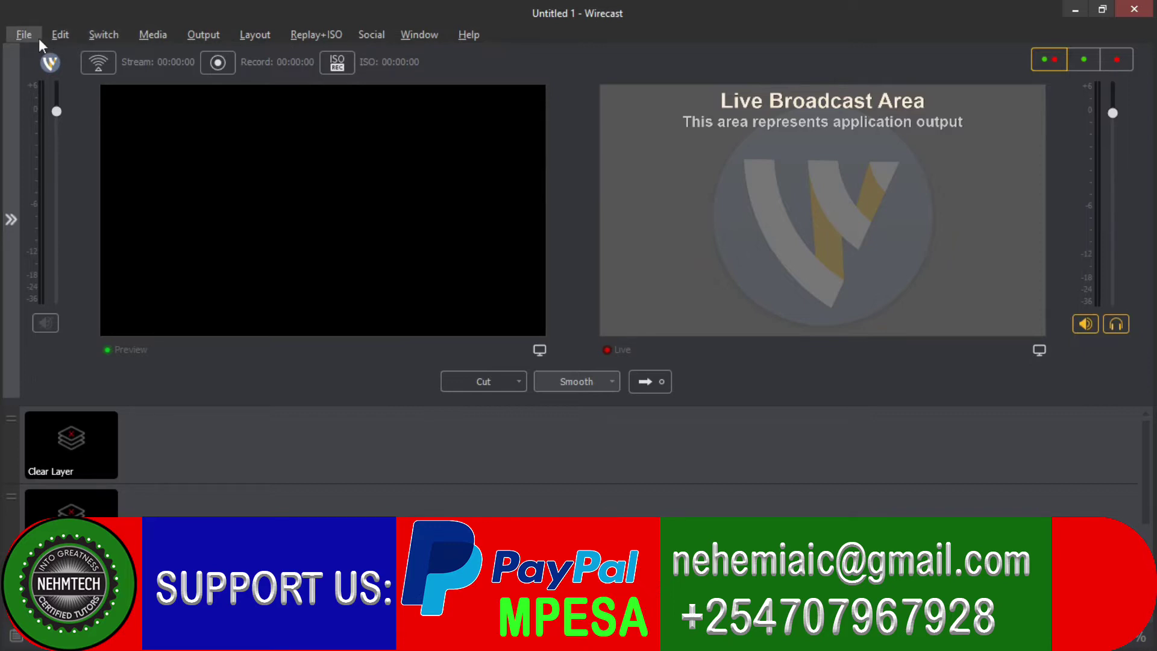
pyautogui.click(167, 37)
pyautogui.click(192, 34)
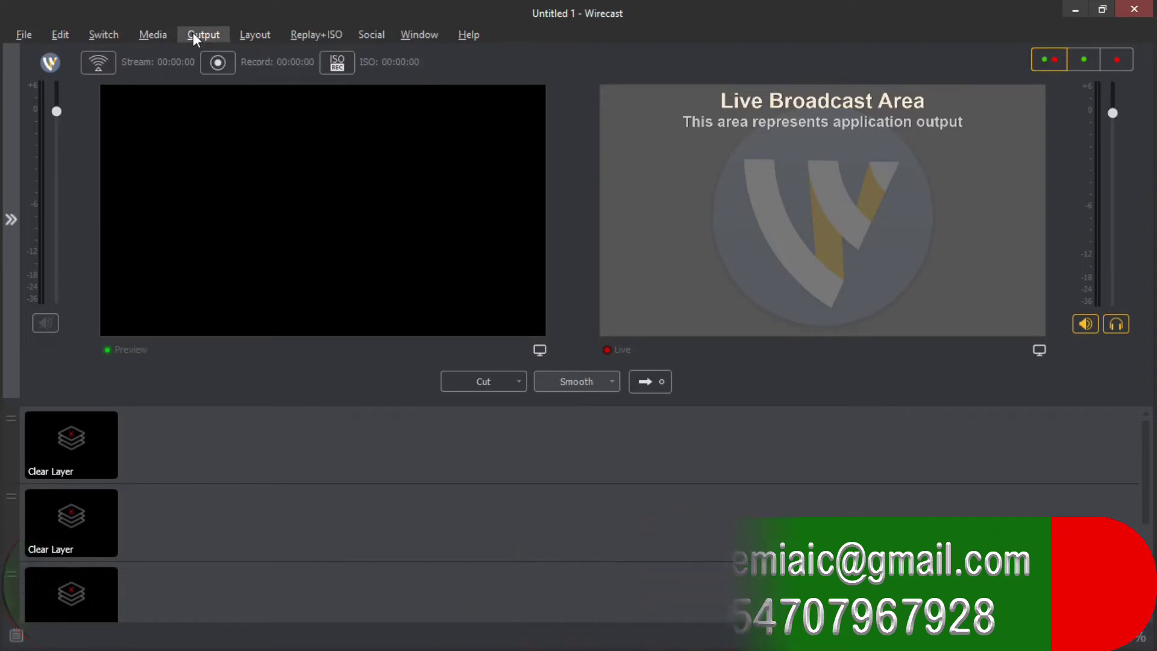
pyautogui.click(258, 34)
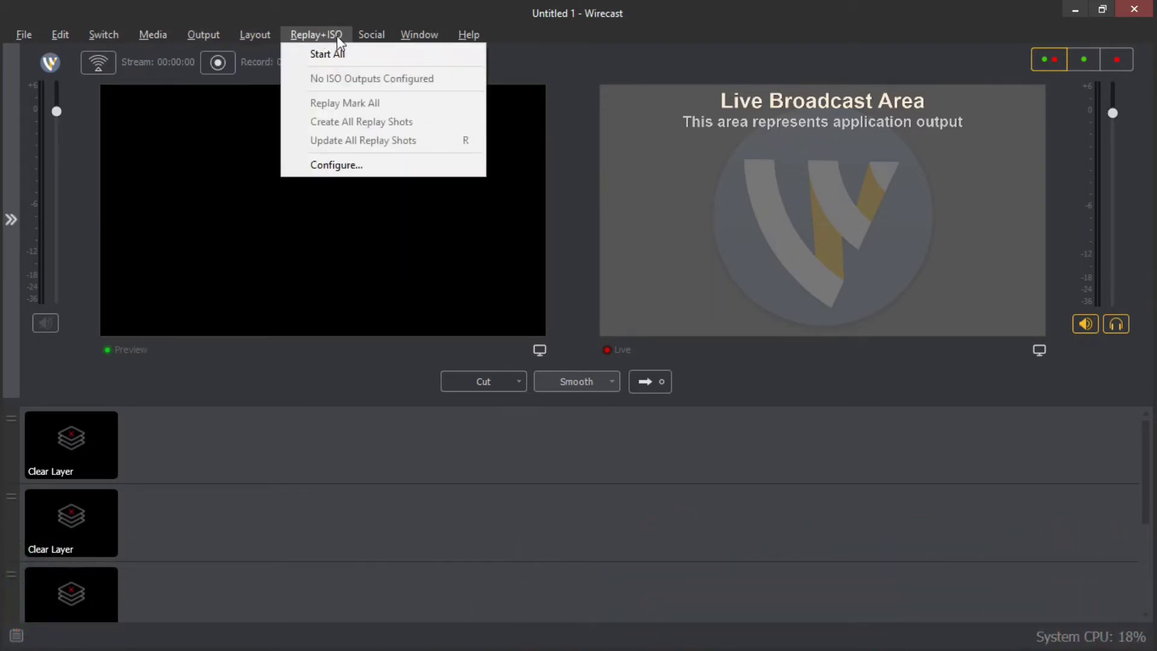
pyautogui.moveTo(369, 40)
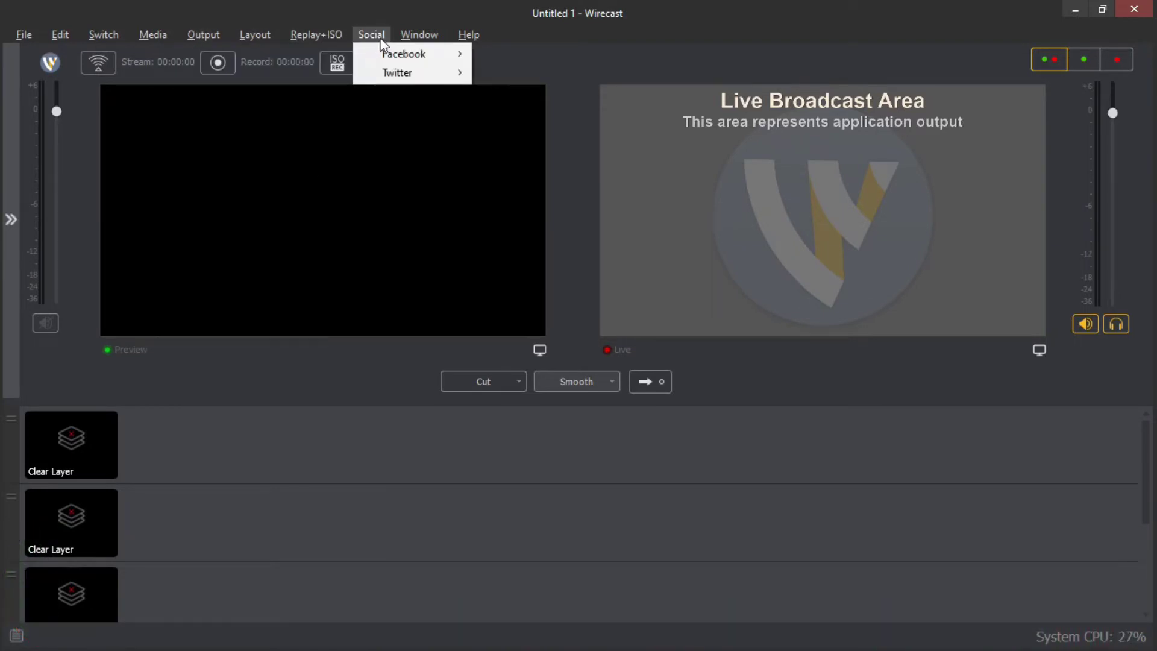
pyautogui.moveTo(470, 38)
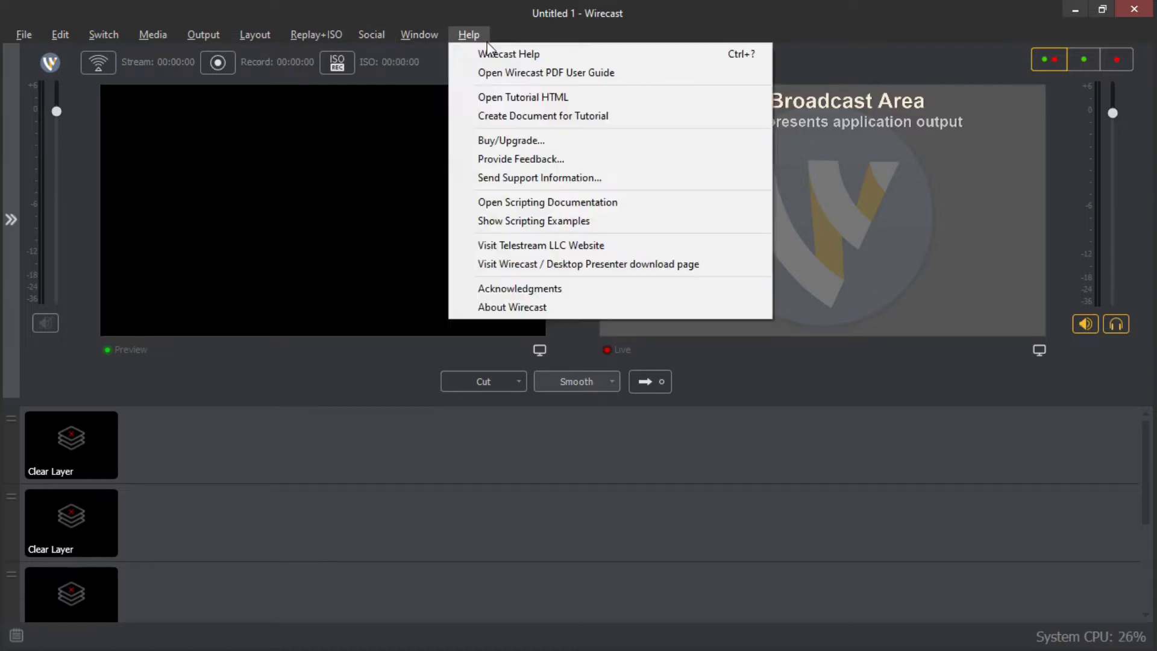
pyautogui.click(293, 385)
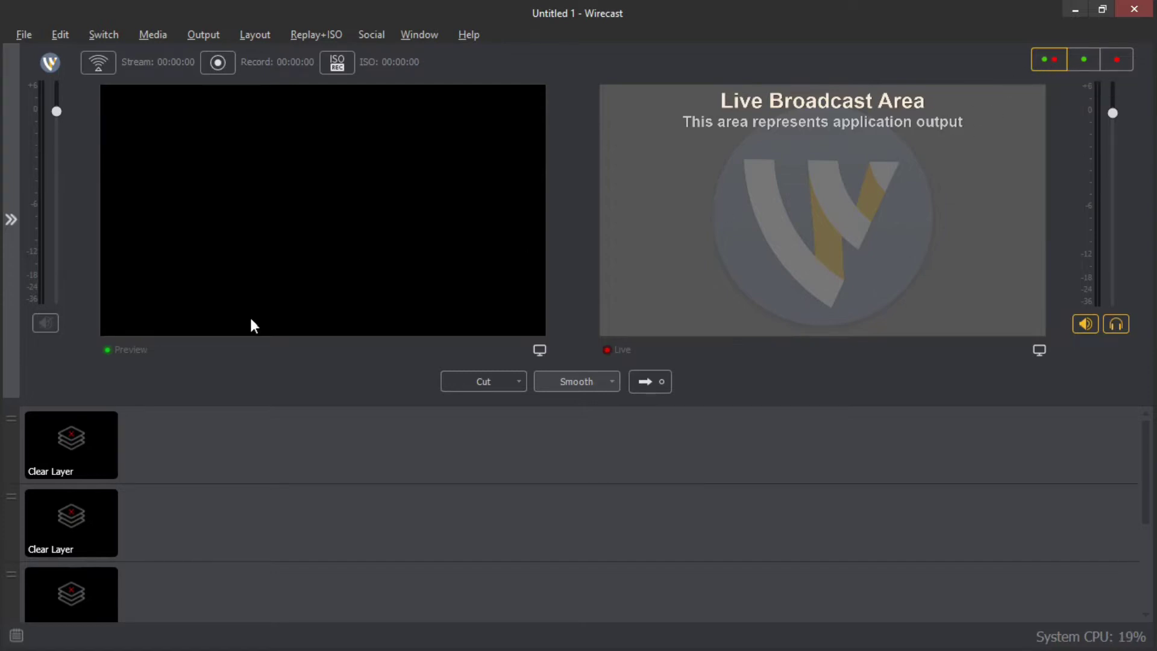
# Show only the preview area, switch to only the live area, and restore the combined preview and live view.
pyautogui.moveTo(119, 358)
pyautogui.moveTo(616, 352)
pyautogui.click(1087, 63)
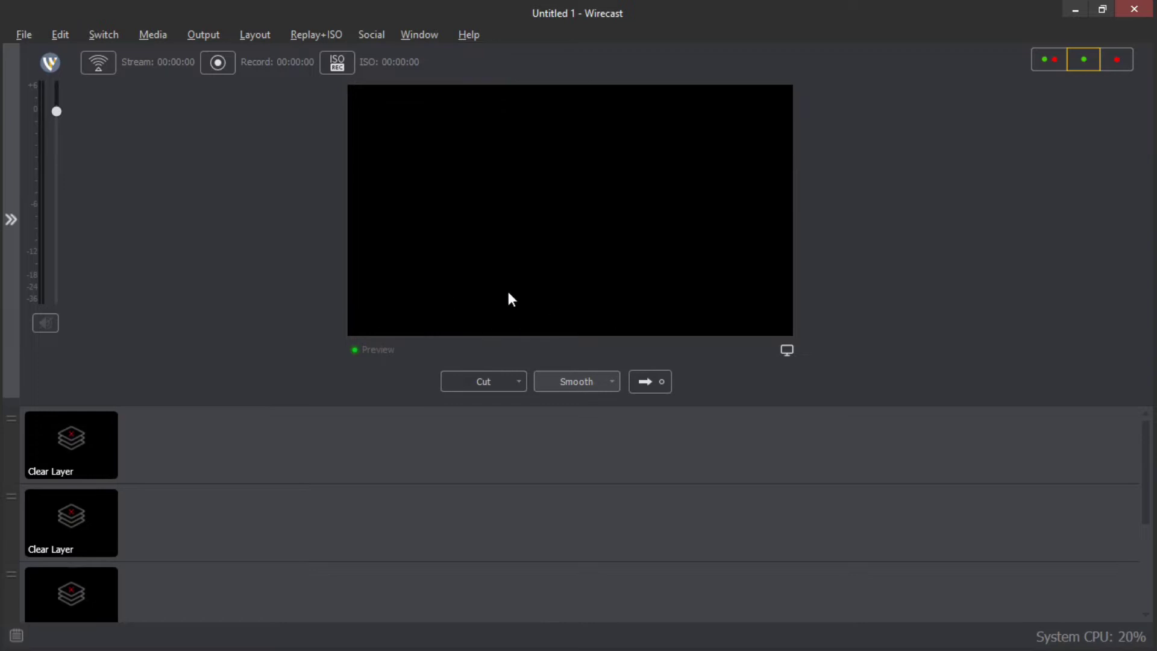
pyautogui.click(1127, 59)
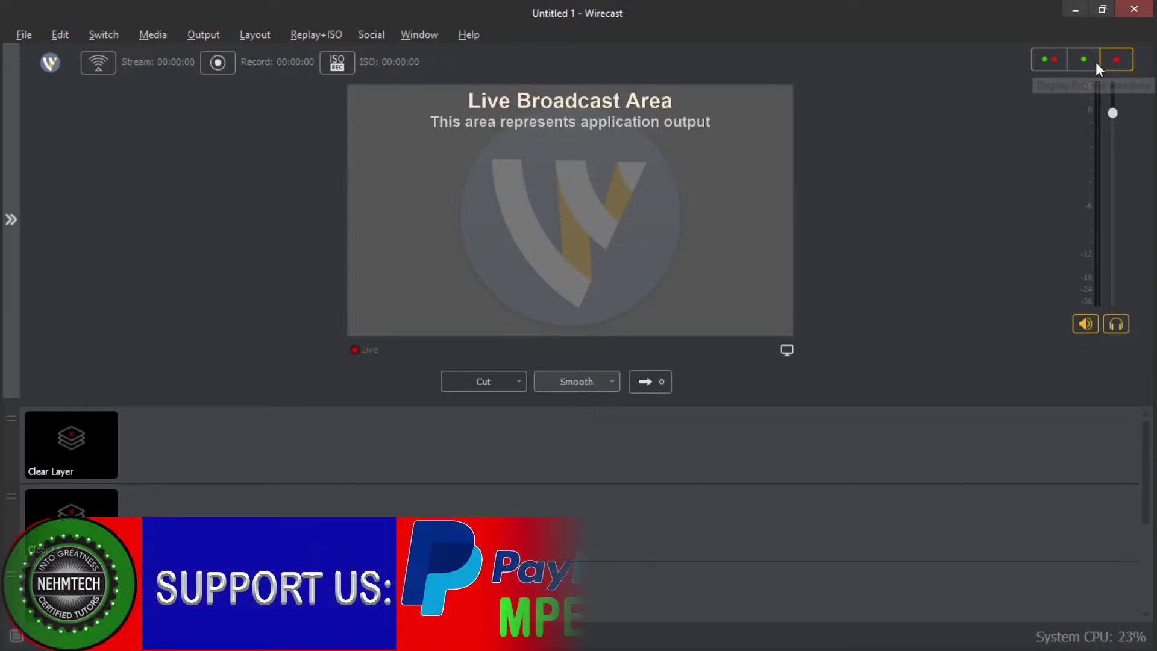
pyautogui.click(1049, 60)
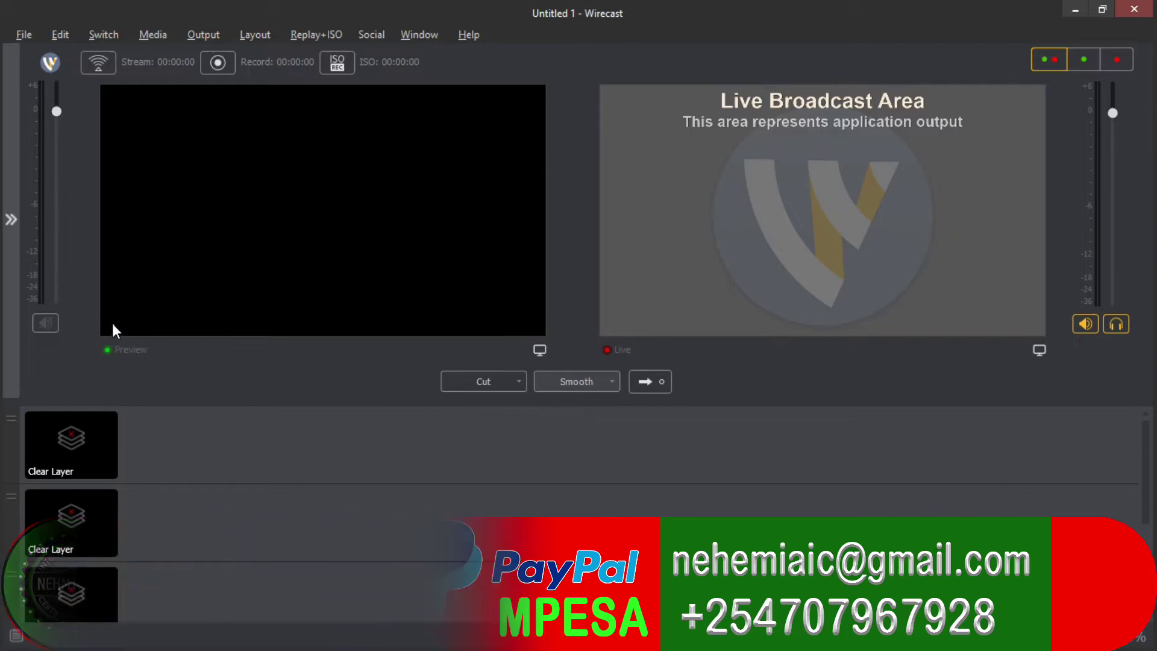
# Send the empty preview to the live output with the Smooth transition and look over the layer rows.
pyautogui.click(658, 382)
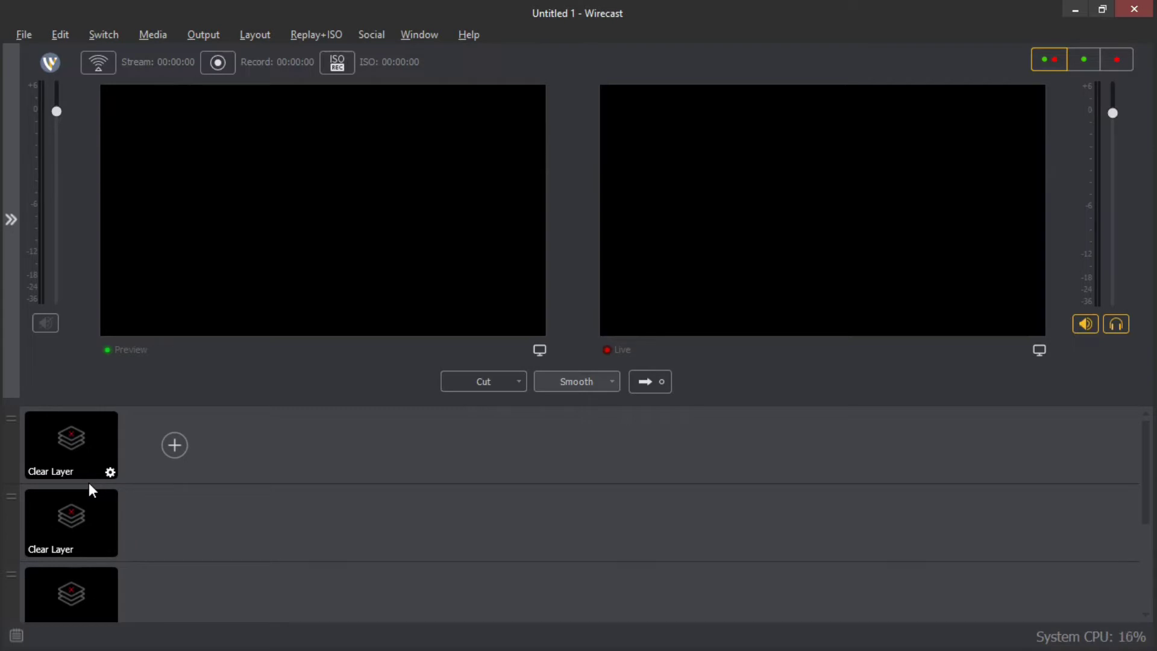
pyautogui.scroll(2, 82, 498)
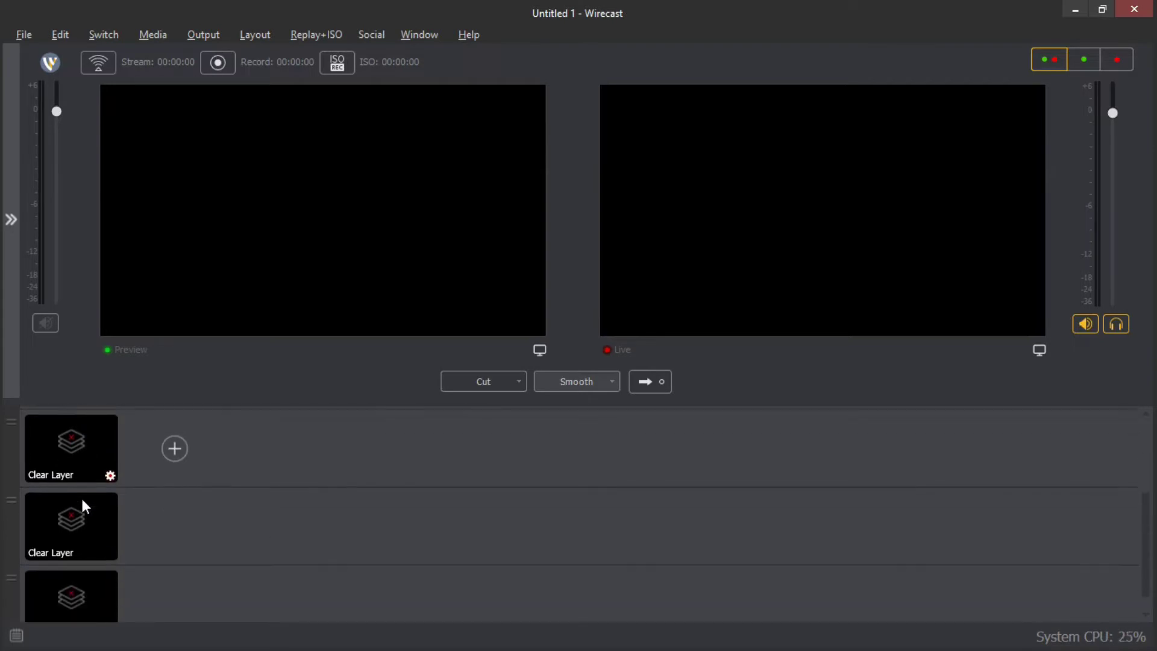
pyautogui.scroll(-3, 80, 500)
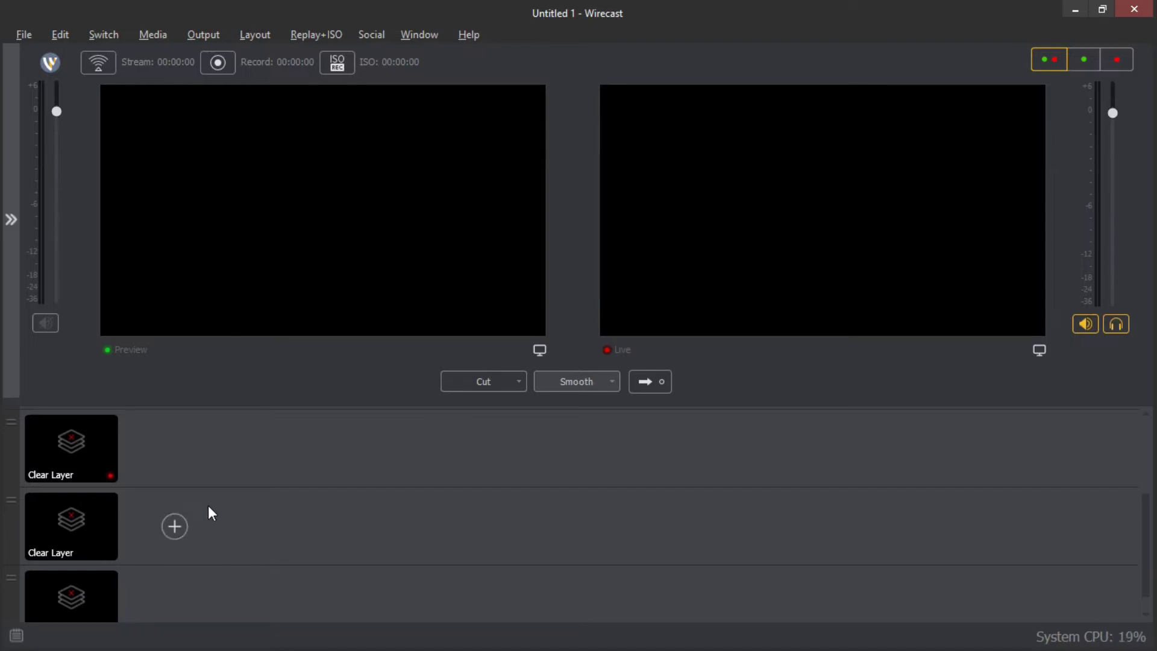
pyautogui.scroll(3, 207, 506)
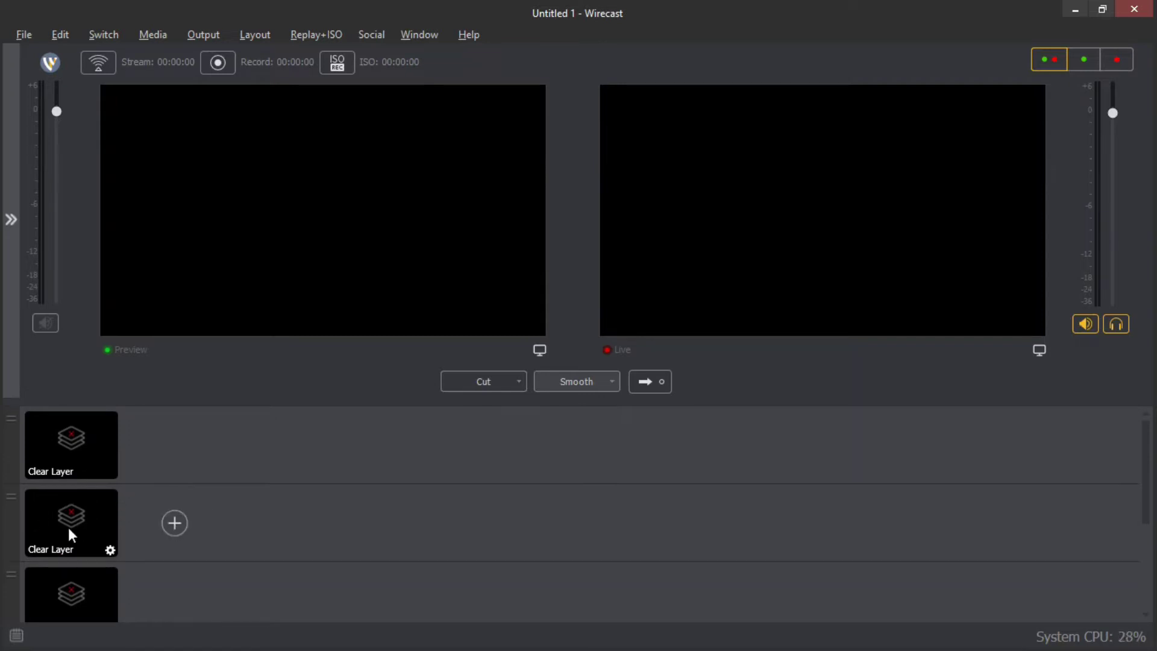
# Start adding a source to Main Layer 2 and examine the source categories from Video Capture through Shots.
pyautogui.click(175, 521)
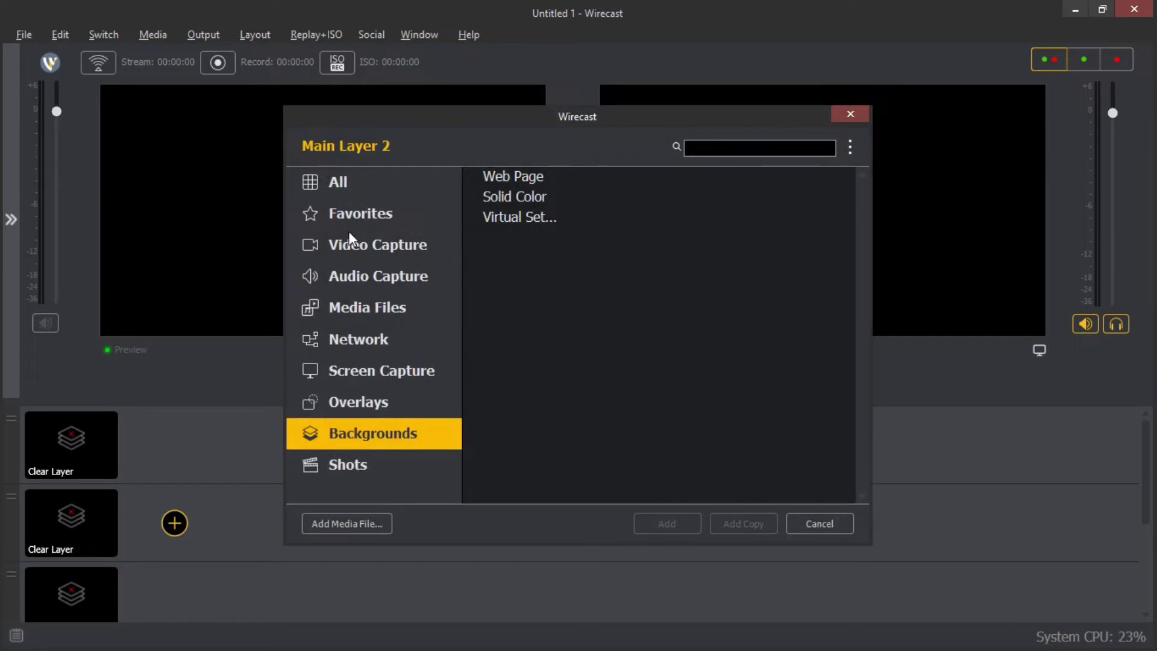
pyautogui.click(375, 246)
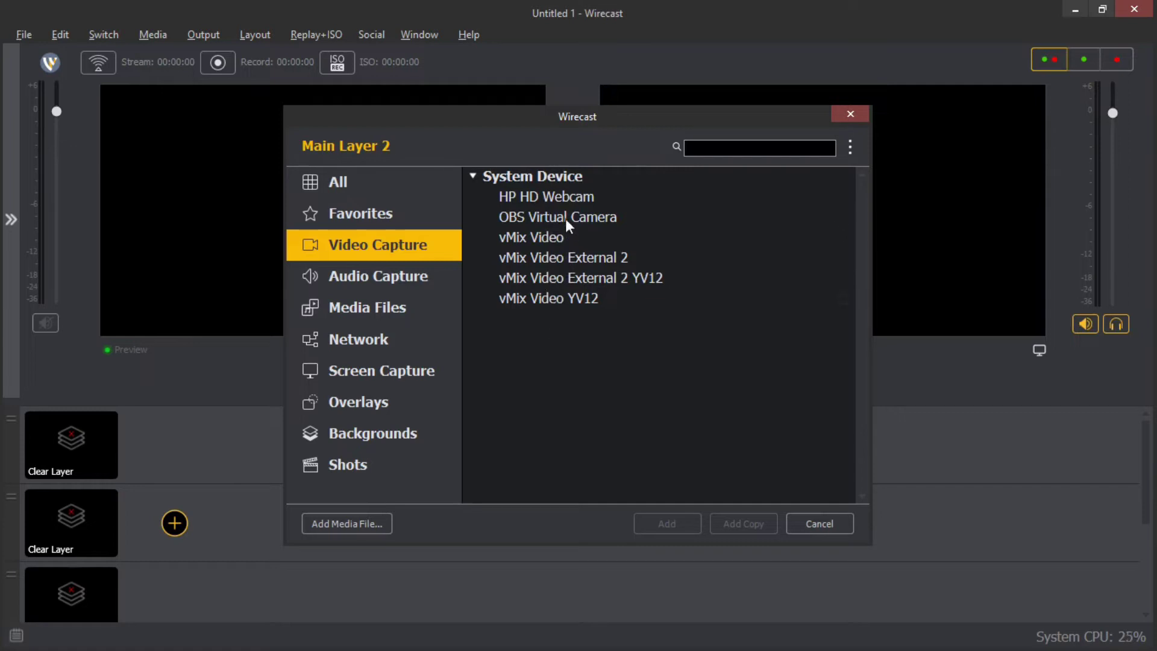
pyautogui.click(392, 280)
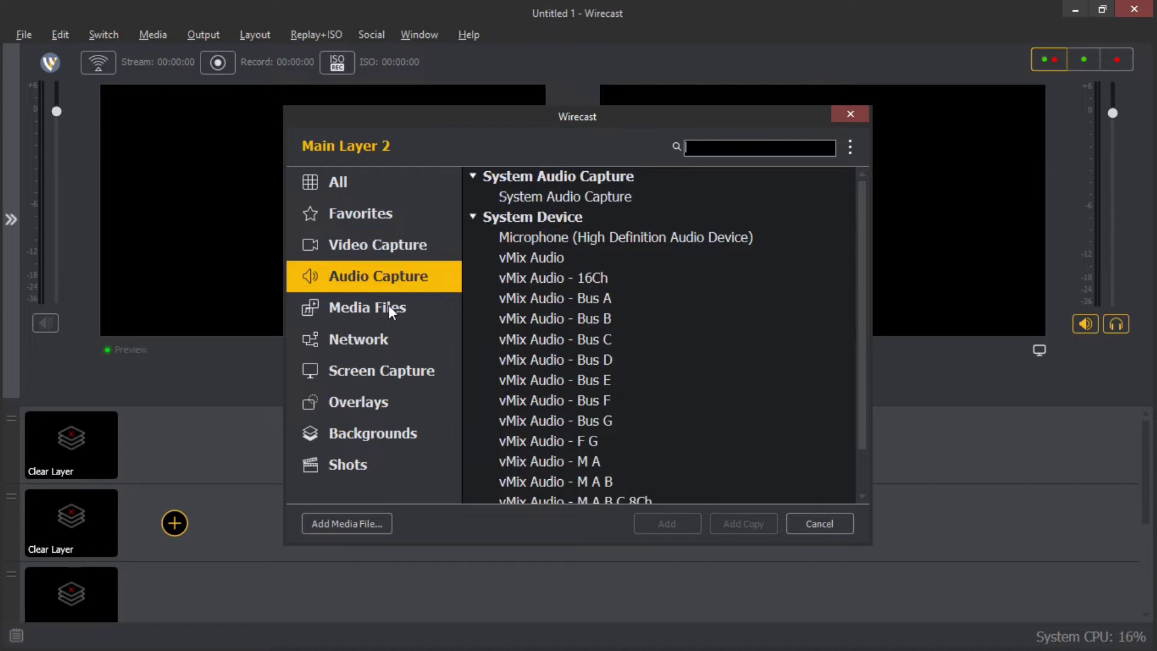
pyautogui.click(393, 306)
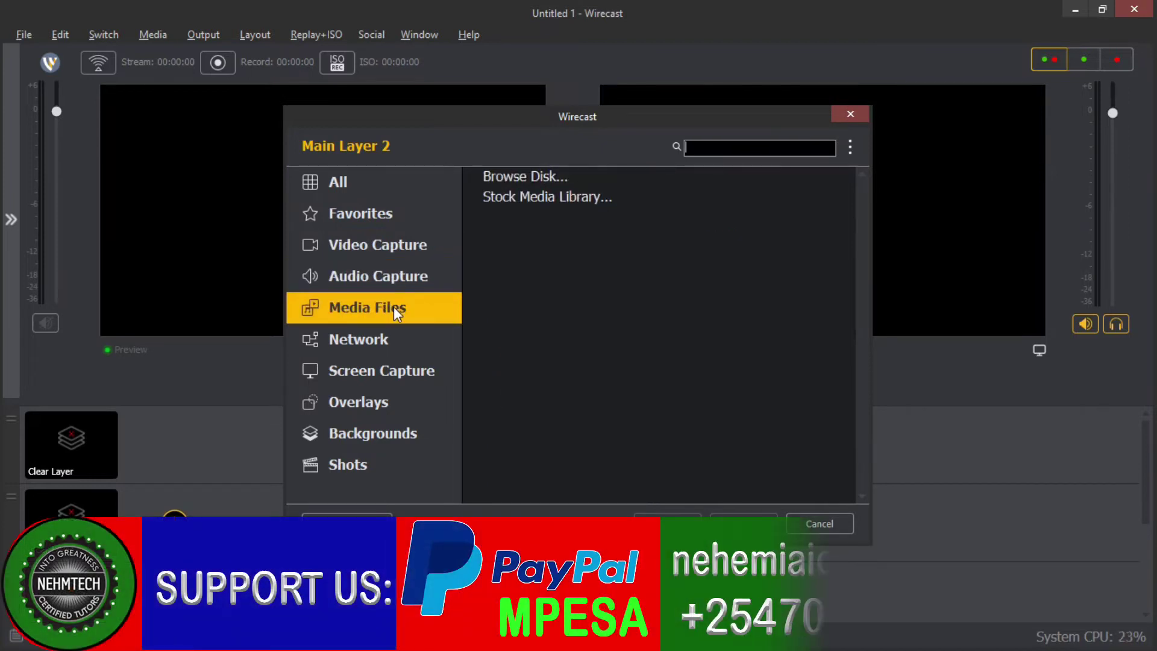
pyautogui.click(394, 348)
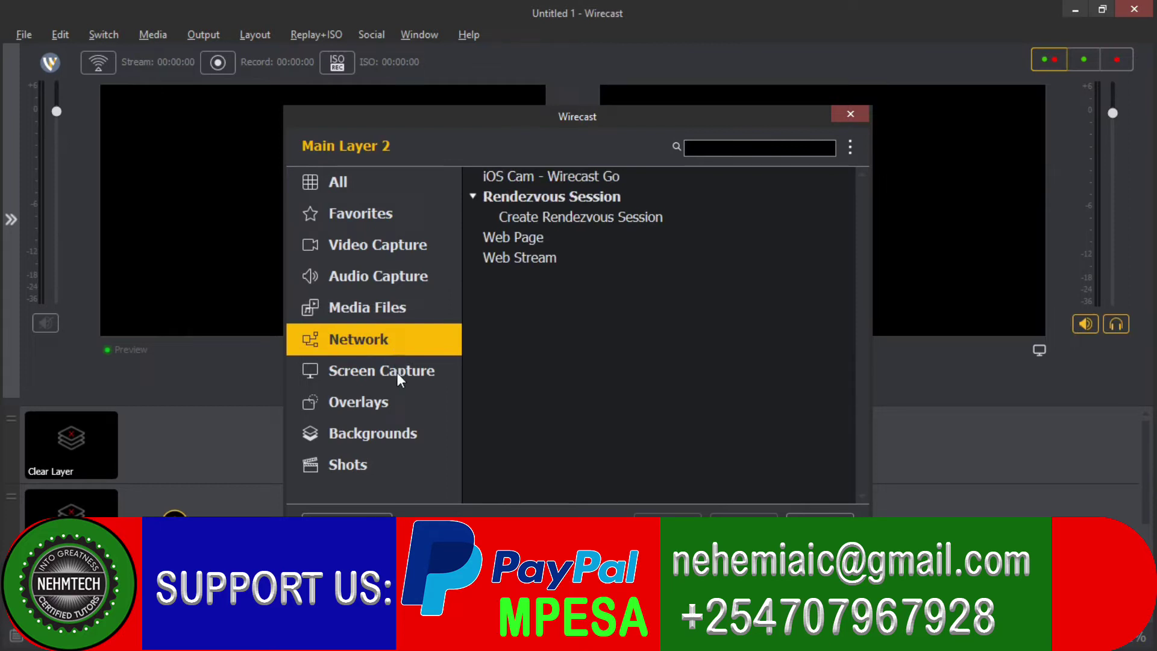
pyautogui.click(397, 373)
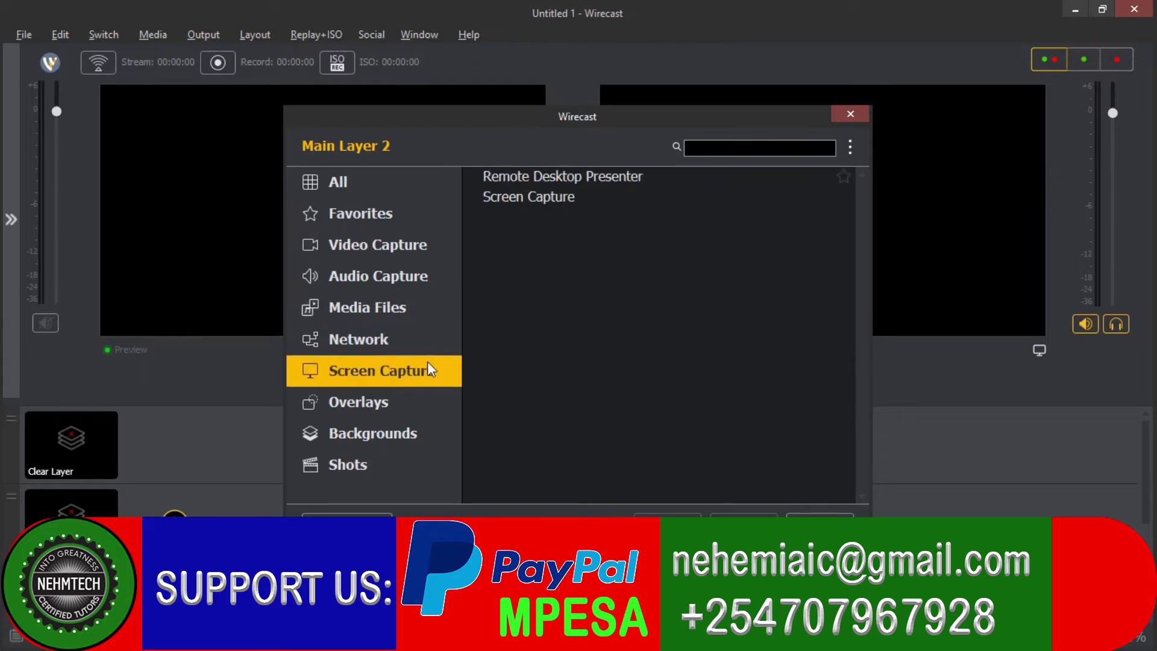
pyautogui.click(412, 408)
pyautogui.click(399, 440)
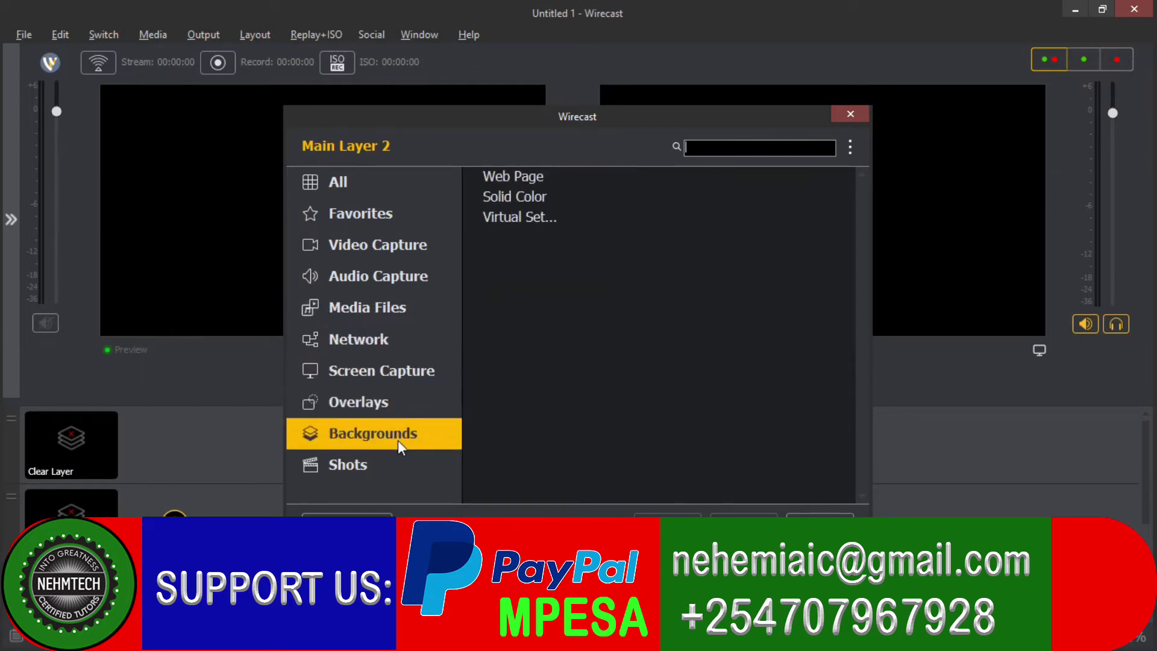
pyautogui.click(378, 471)
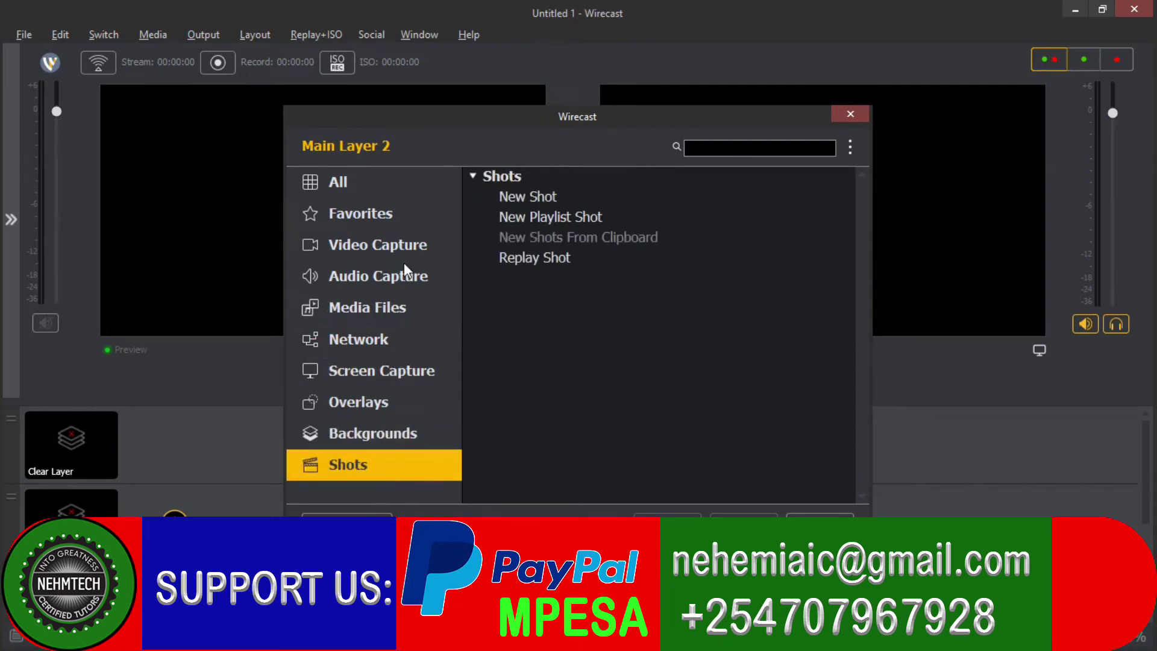
# Add the image IMG 2 from disk, in the Wirecast Tutorial folder, to Main Layer 2.
pyautogui.click(380, 307)
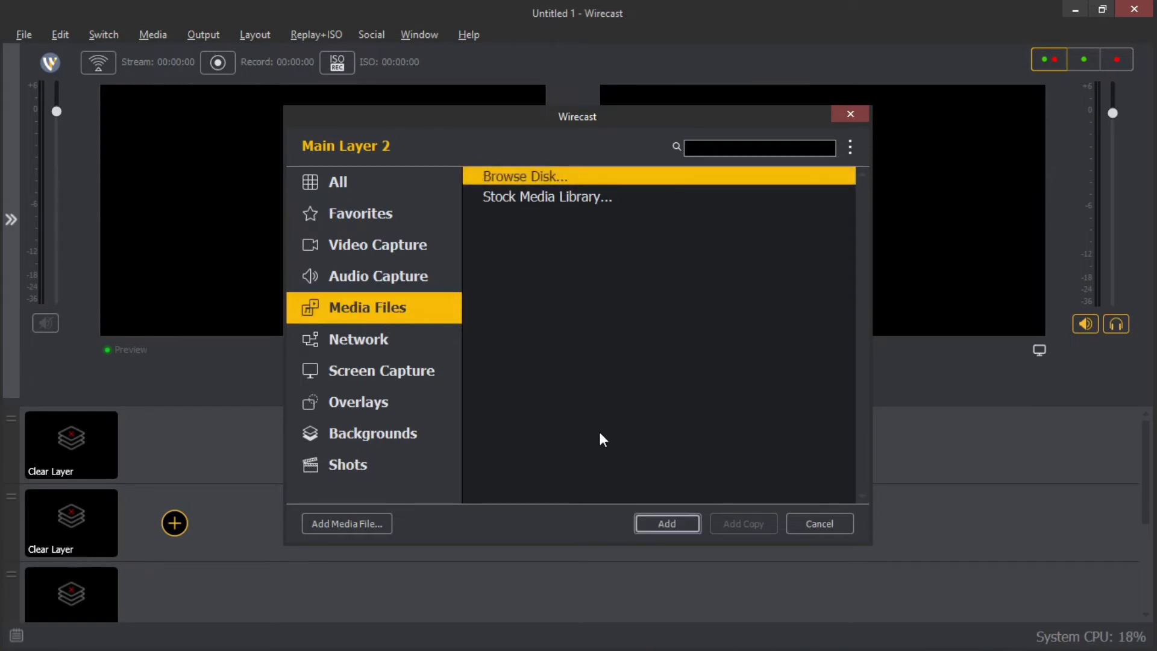
pyautogui.click(555, 174)
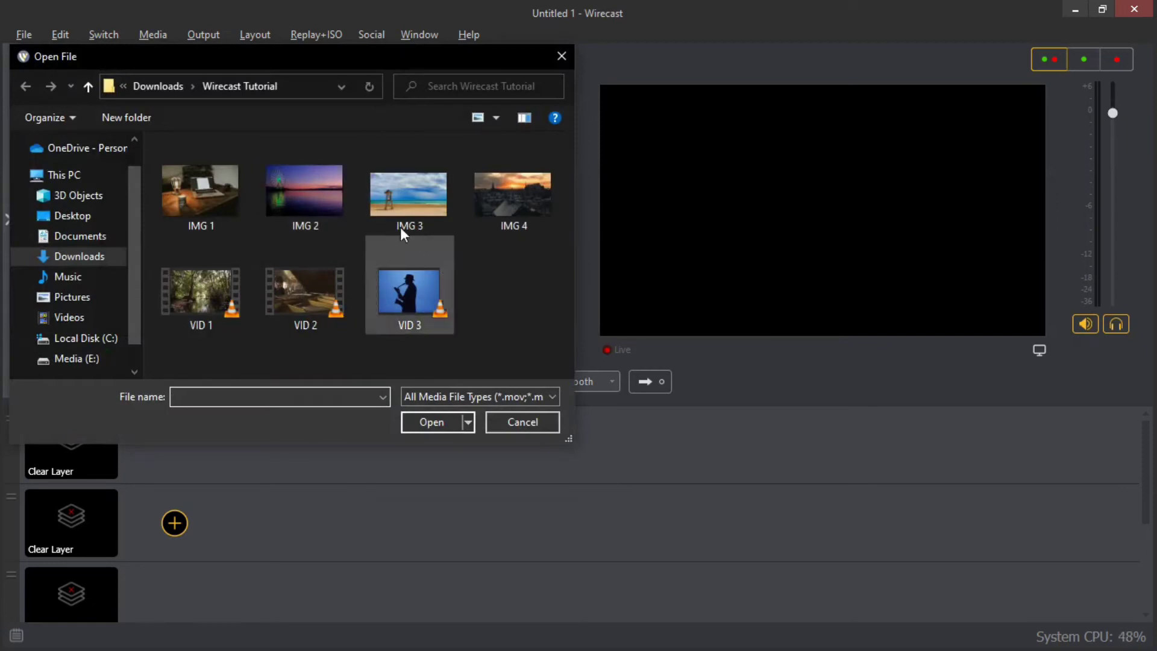
pyautogui.click(315, 198)
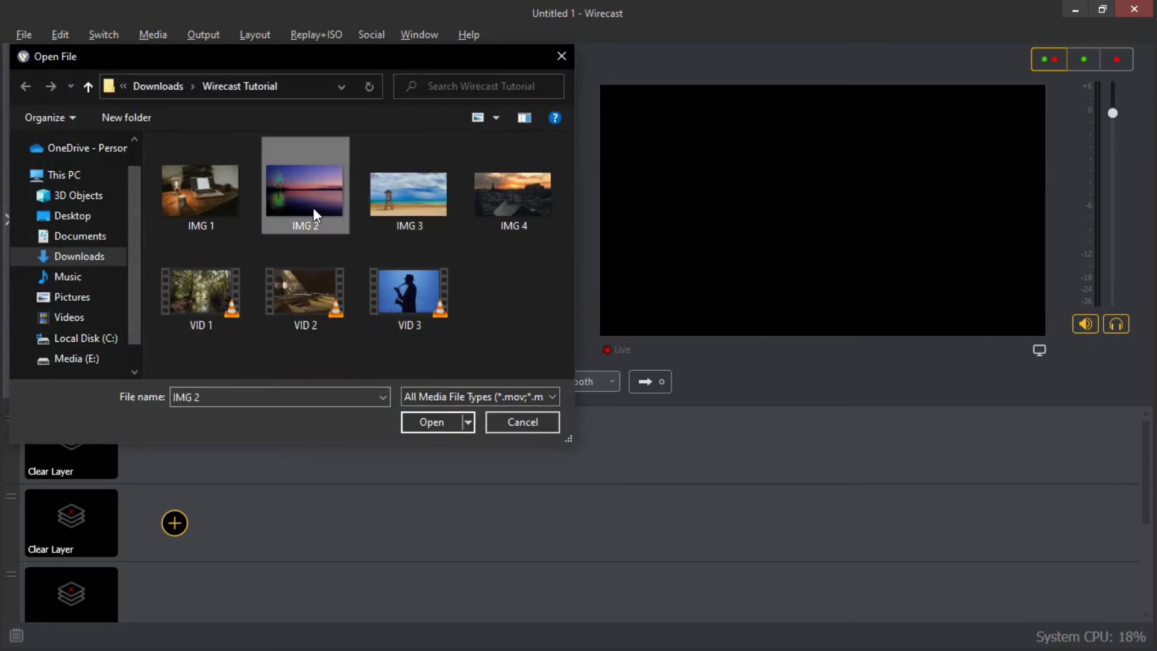
pyautogui.click(426, 424)
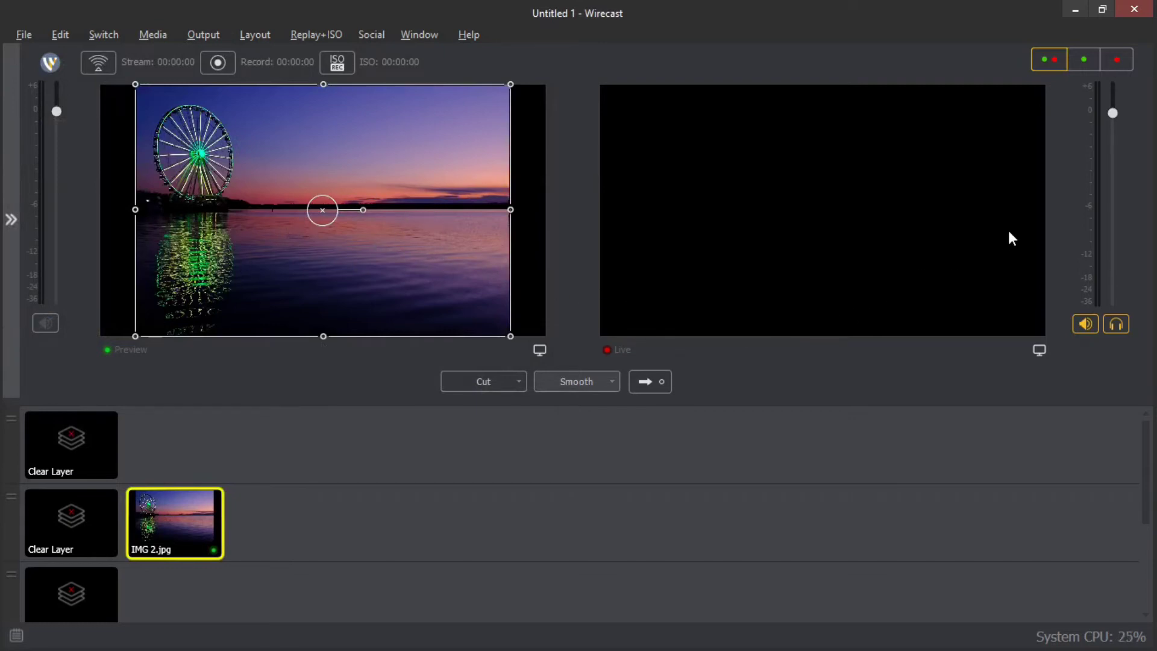
# Send the IMG 2 shot live with the Smooth transition, and change that transition to 3D Plane.
pyautogui.click(651, 381)
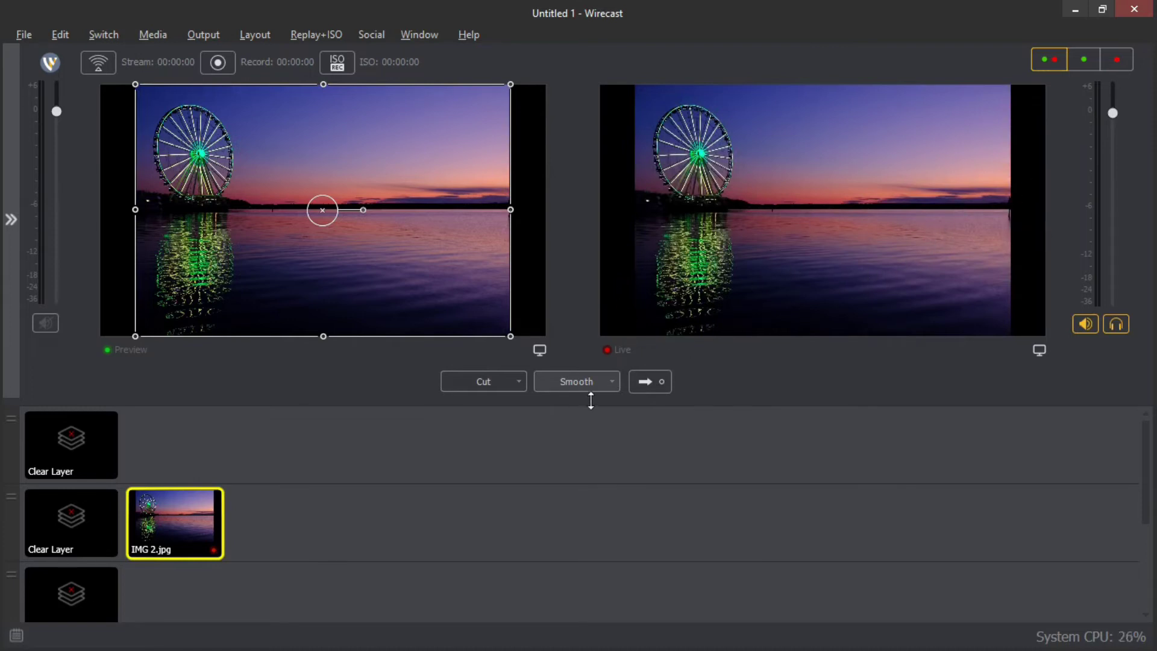
pyautogui.click(612, 380)
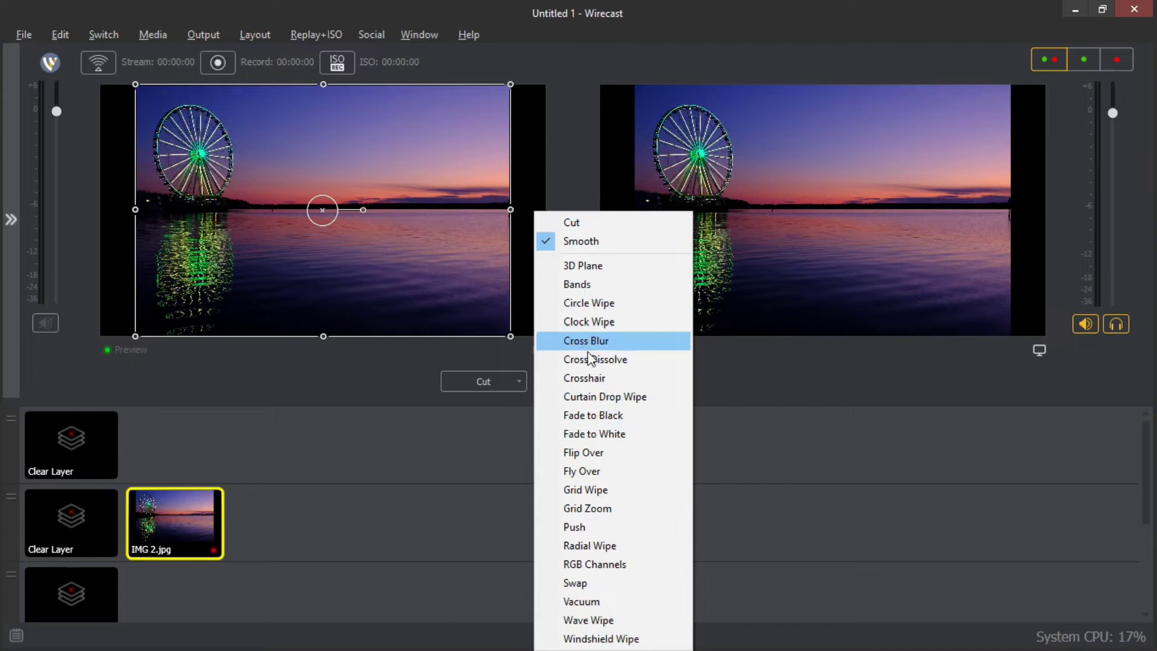
pyautogui.click(597, 266)
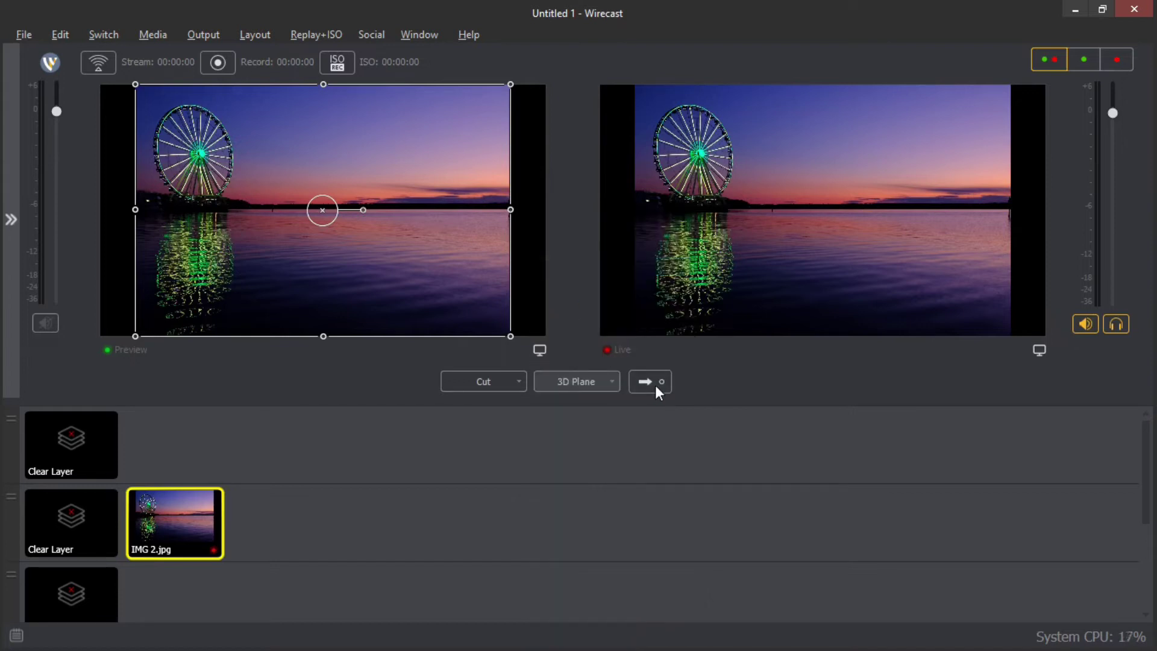
# Add the image IMG 3 from disk to Main Layer 2 and send it live with the 3D Plane transition.
pyautogui.moveTo(173, 519)
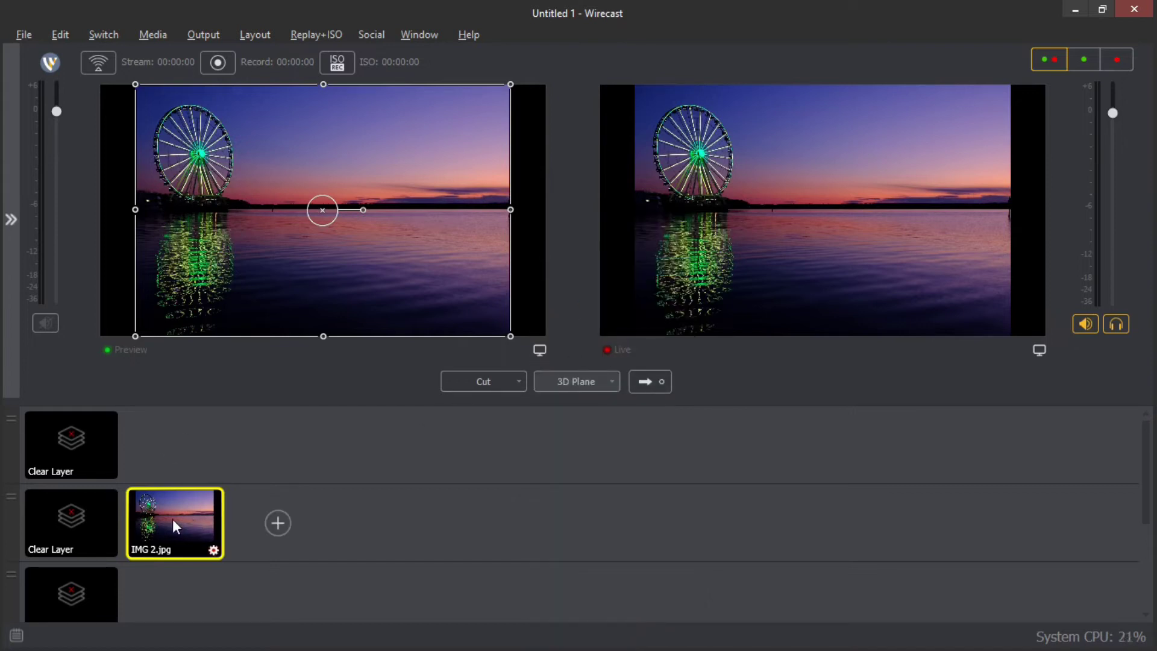
pyautogui.click(277, 524)
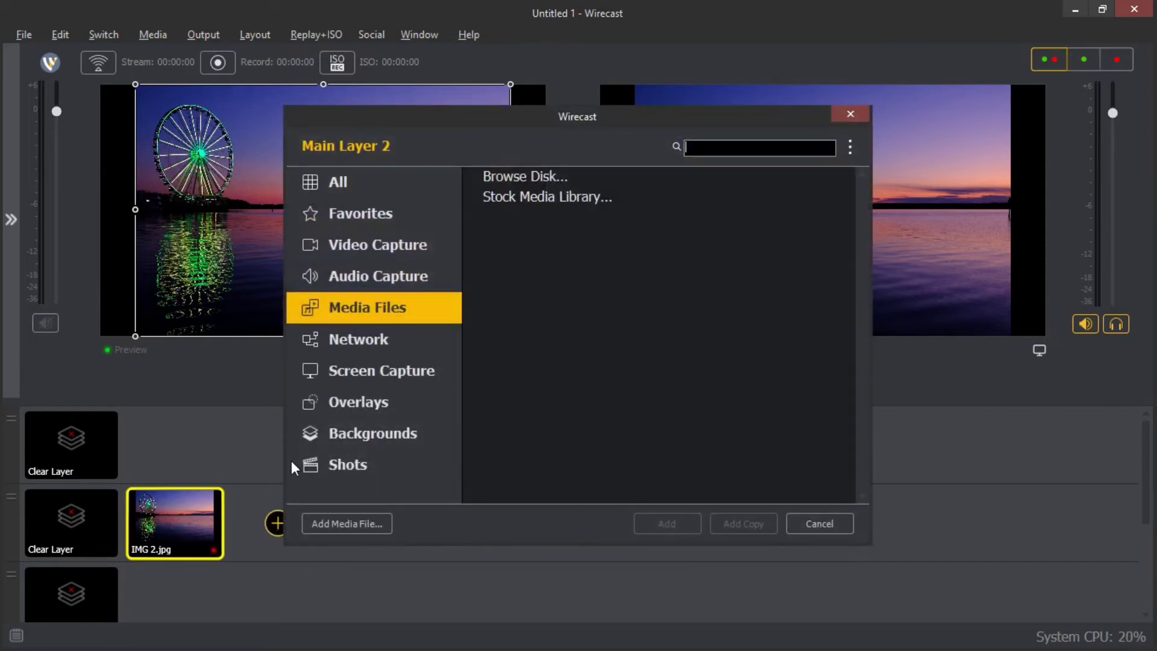
pyautogui.click(560, 180)
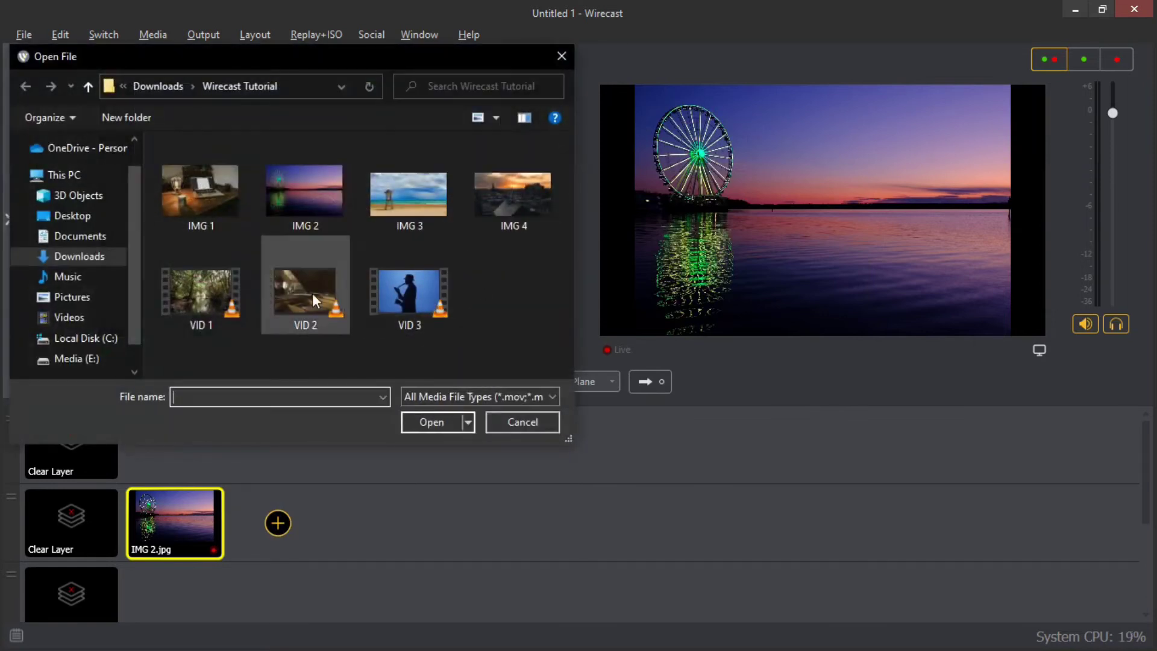
pyautogui.click(428, 202)
pyautogui.click(438, 420)
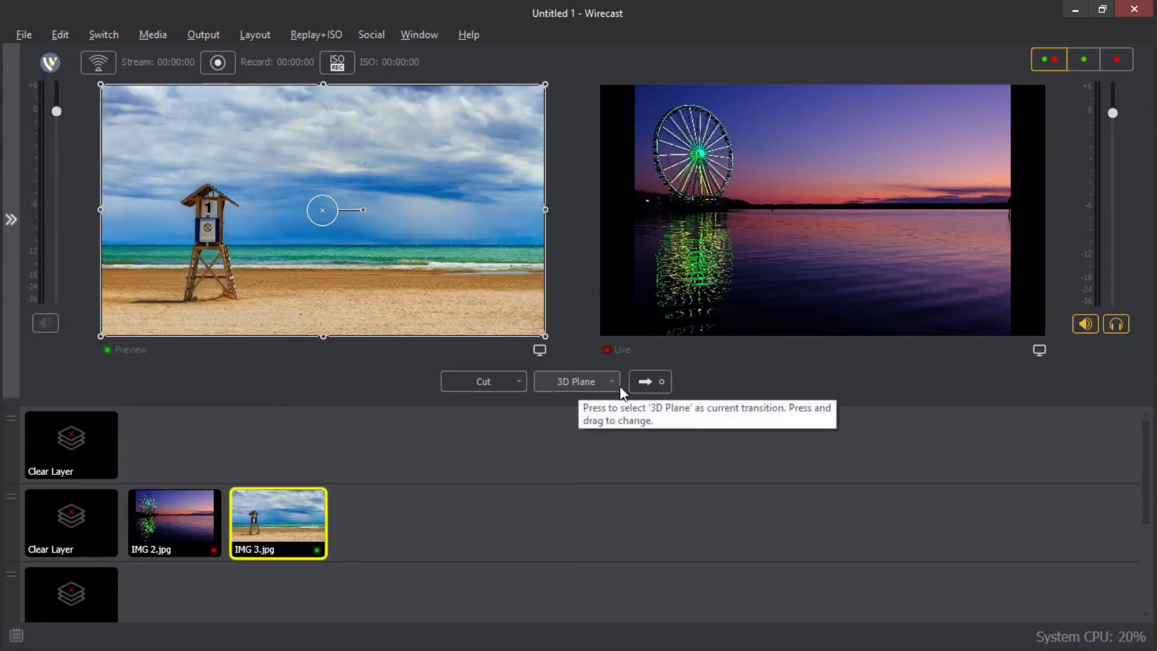
pyautogui.click(650, 382)
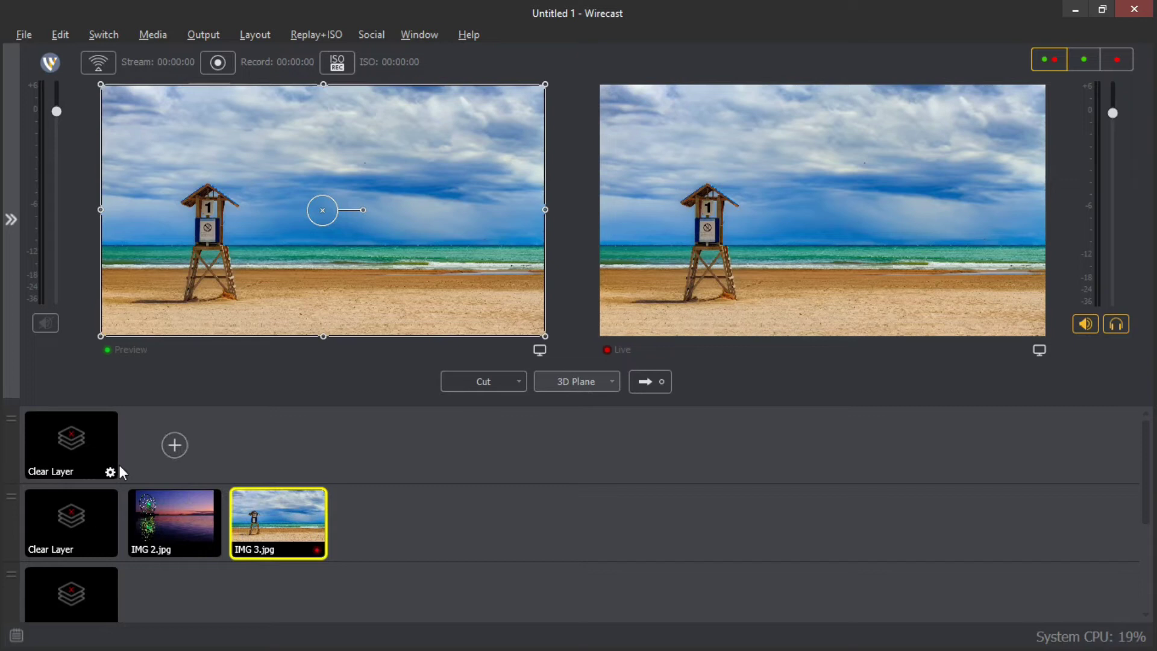
# Add the WASAPI audio capture source Microphone (High Definition Audio Device) to Main Layer 1 and send it live.
pyautogui.click(174, 445)
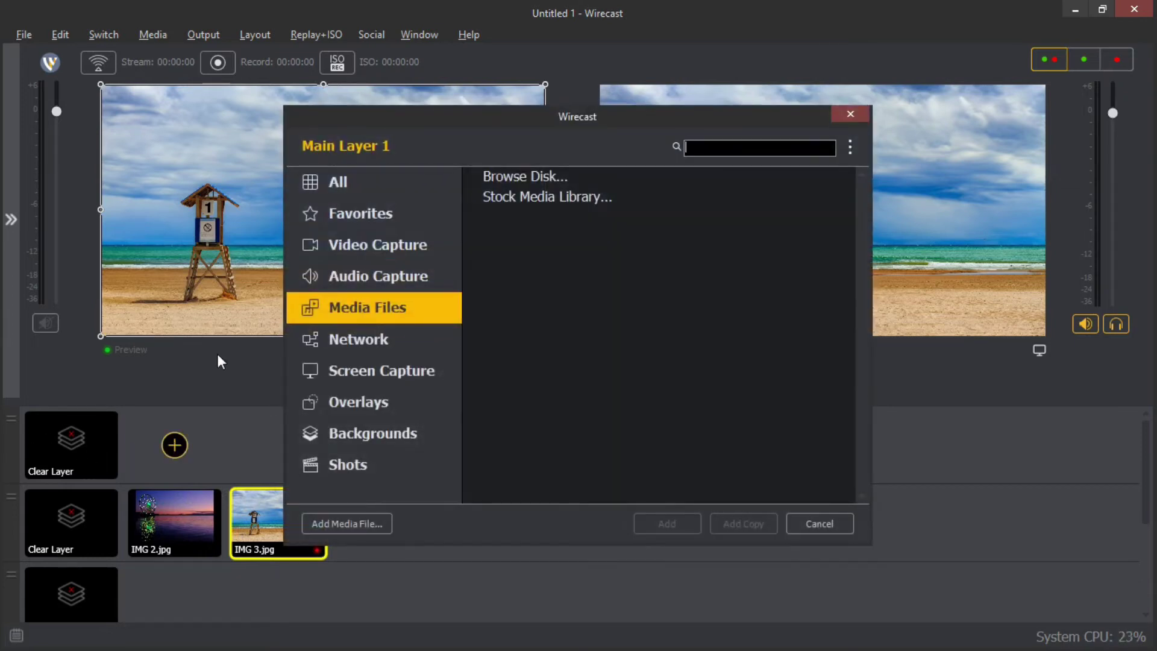
pyautogui.click(379, 278)
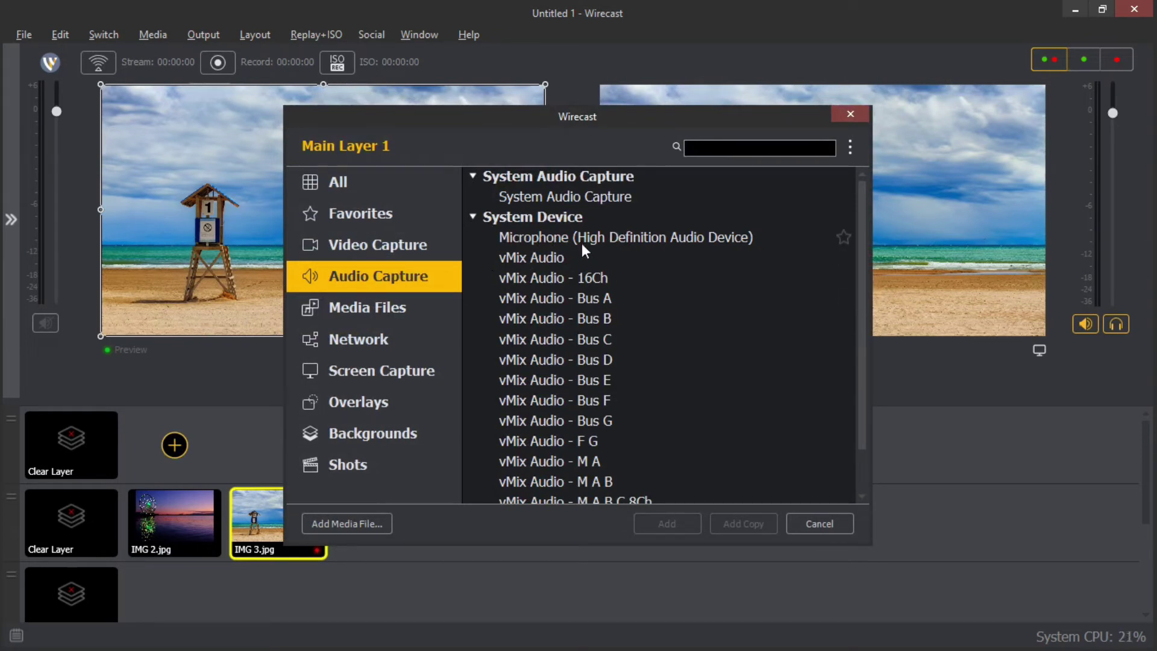
pyautogui.scroll(-2, 536, 232)
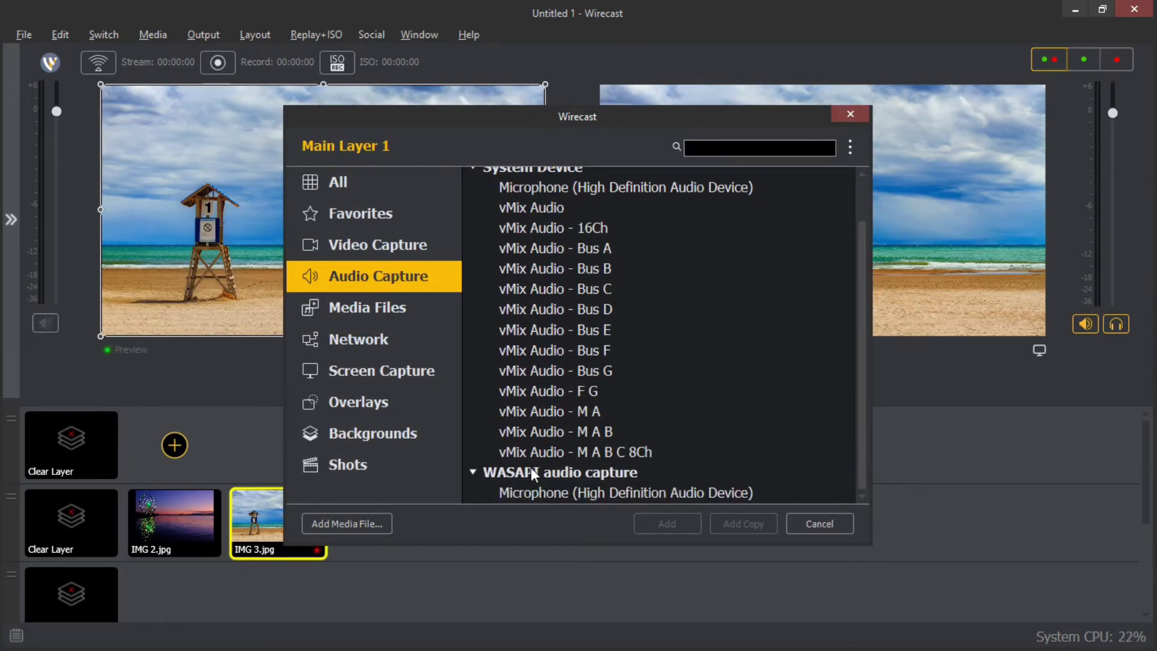
pyautogui.click(567, 491)
pyautogui.click(667, 524)
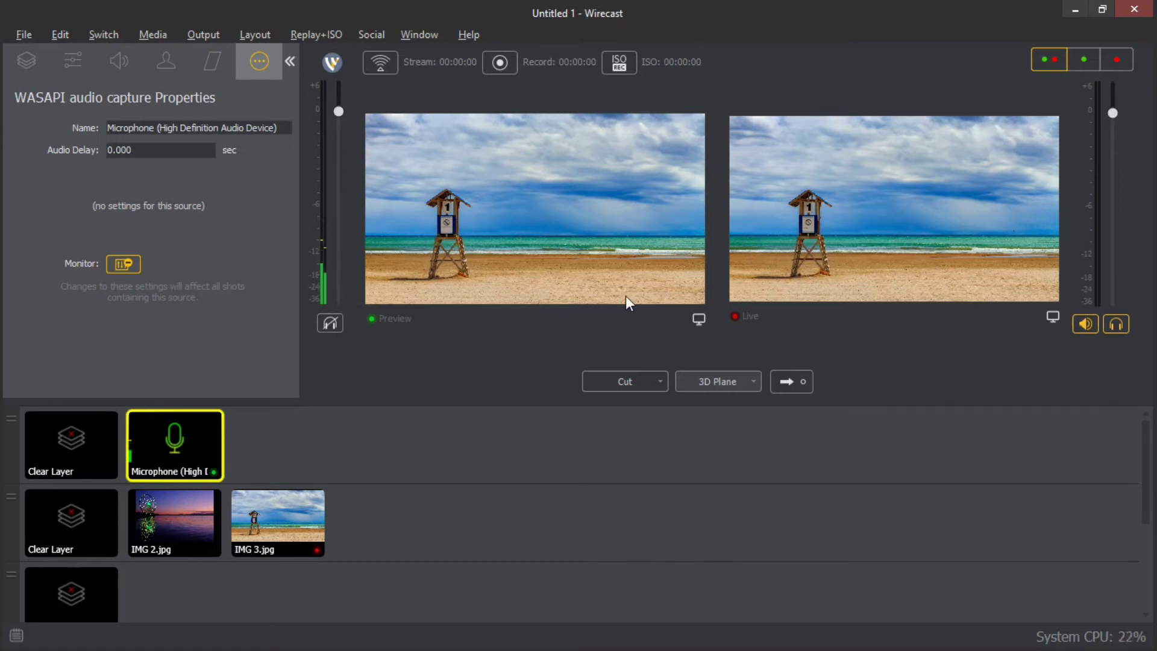
pyautogui.click(794, 380)
pyautogui.click(290, 61)
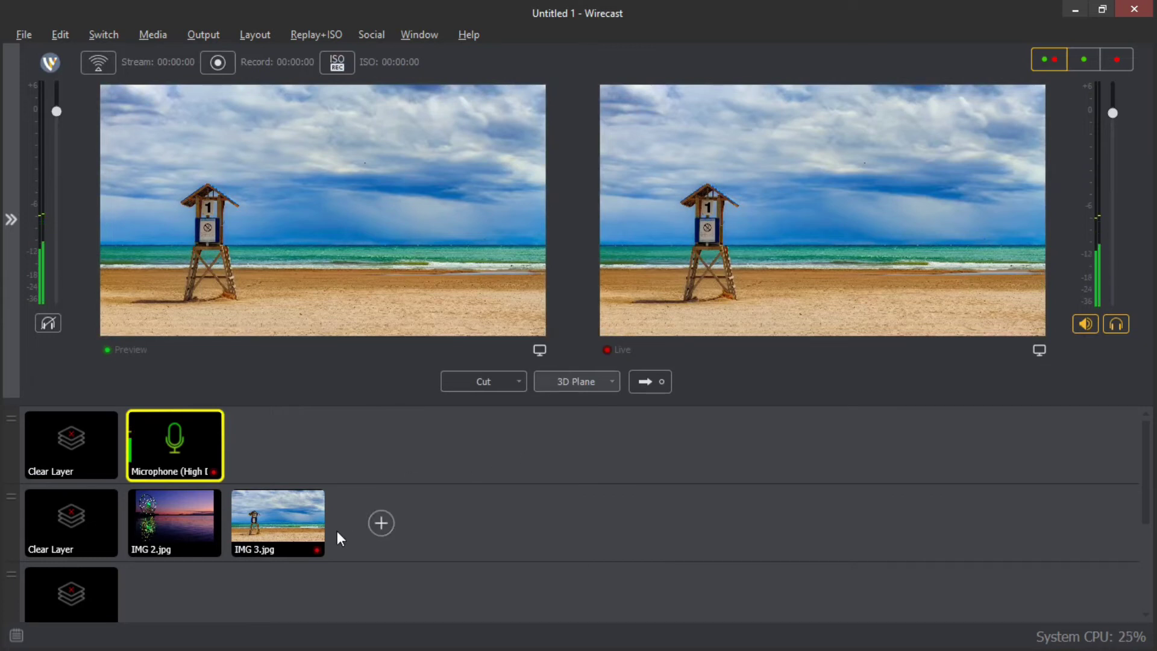
# Add the video VID 1 from disk to Main Layer 2 and send it live with the 3D Plane transition.
pyautogui.click(382, 524)
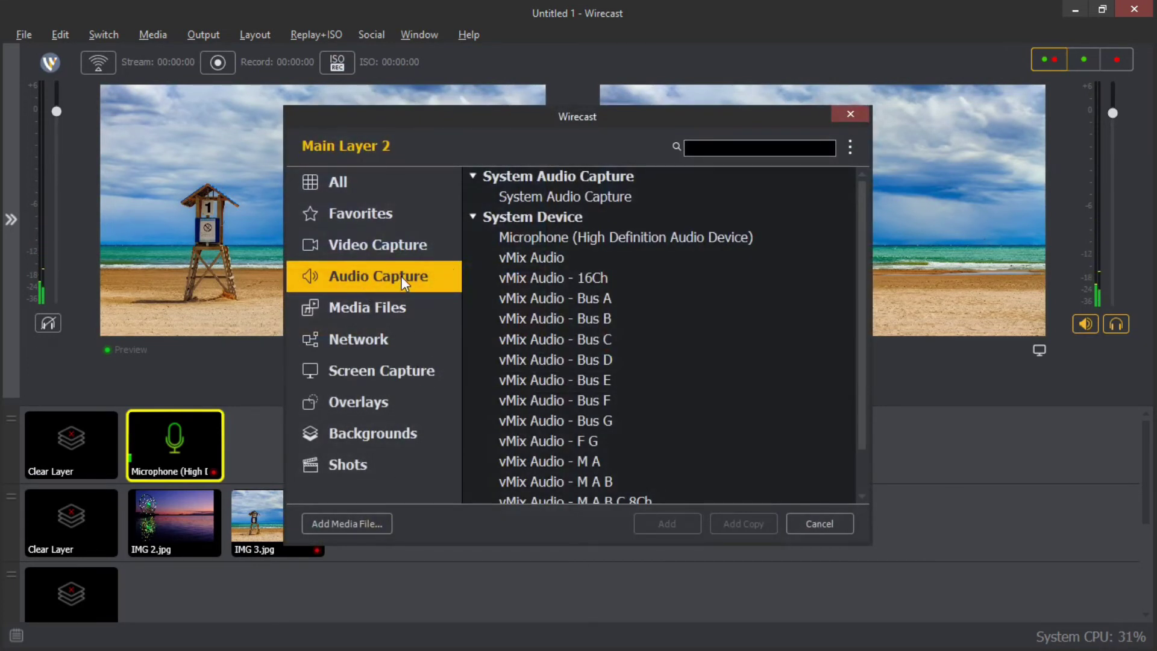
pyautogui.click(375, 316)
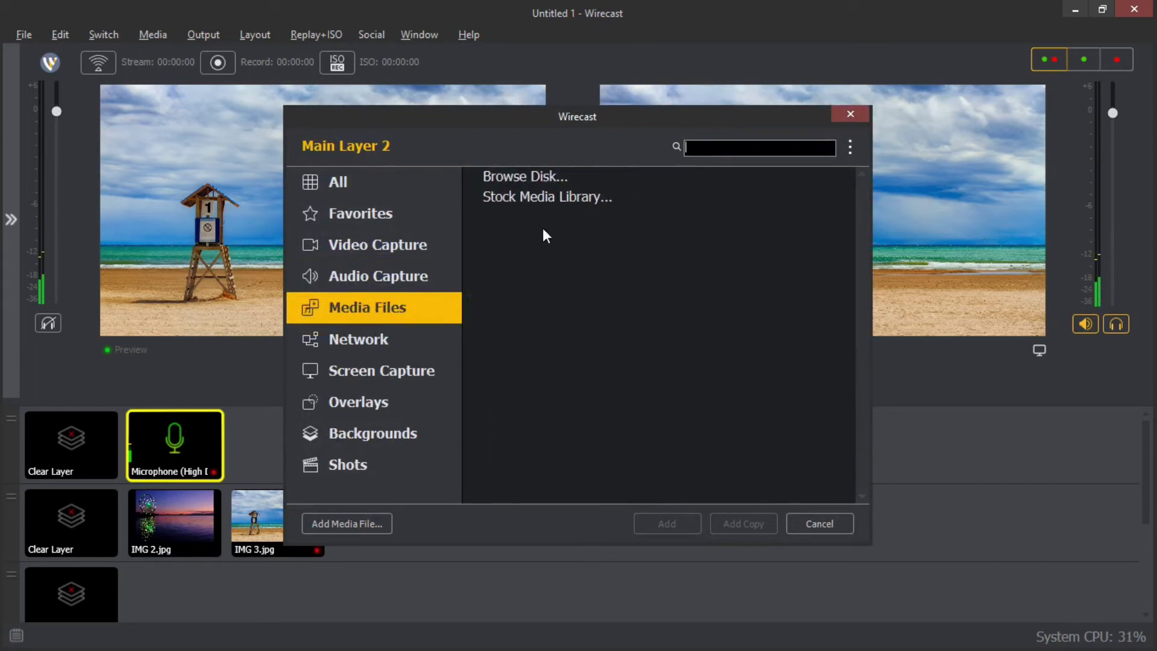
pyautogui.click(569, 180)
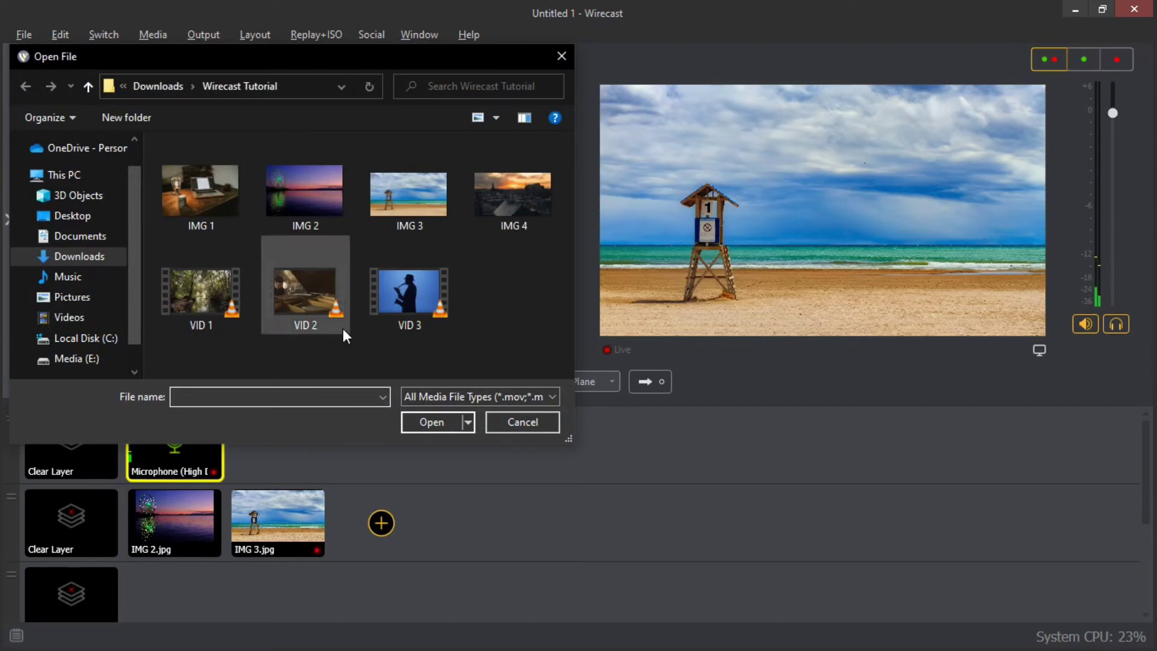
pyautogui.click(206, 289)
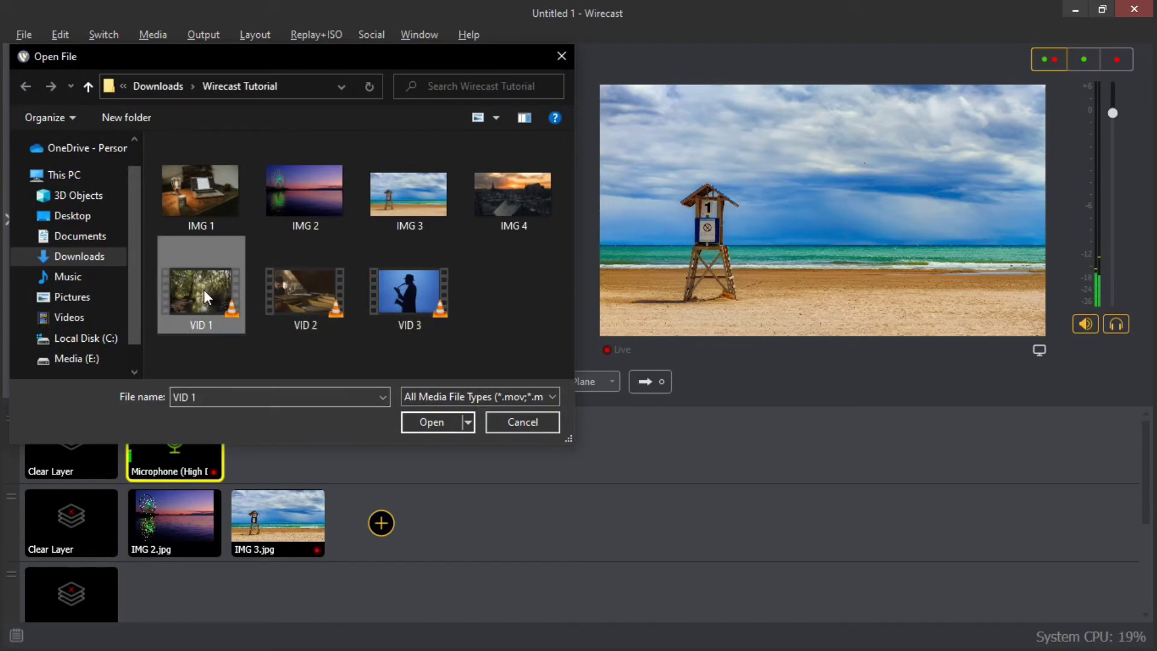
pyautogui.click(427, 421)
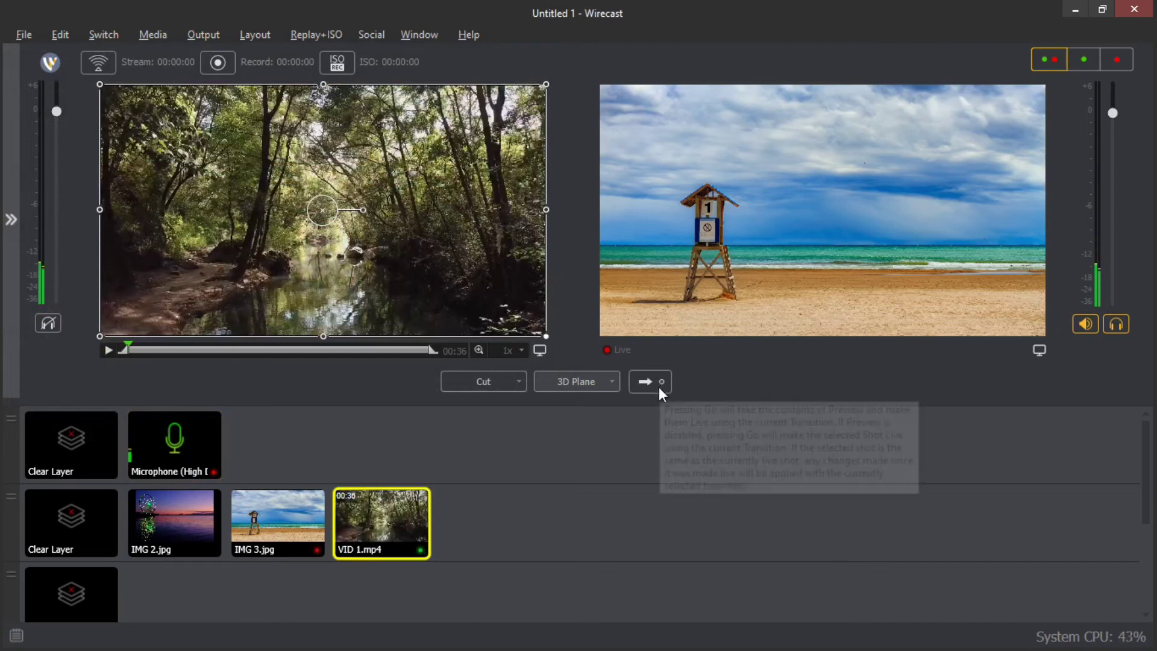
pyautogui.click(653, 377)
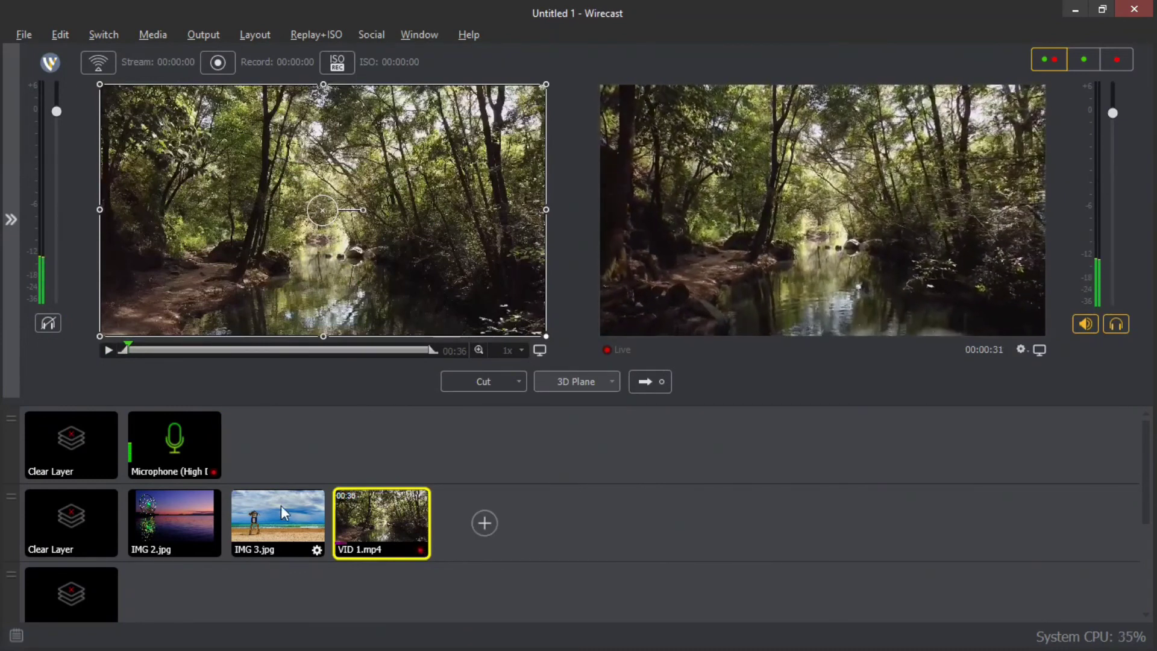
# Add the video VID 3 from disk, in the Wirecast Tutorial folder, to Main Layer 2.
pyautogui.click(482, 524)
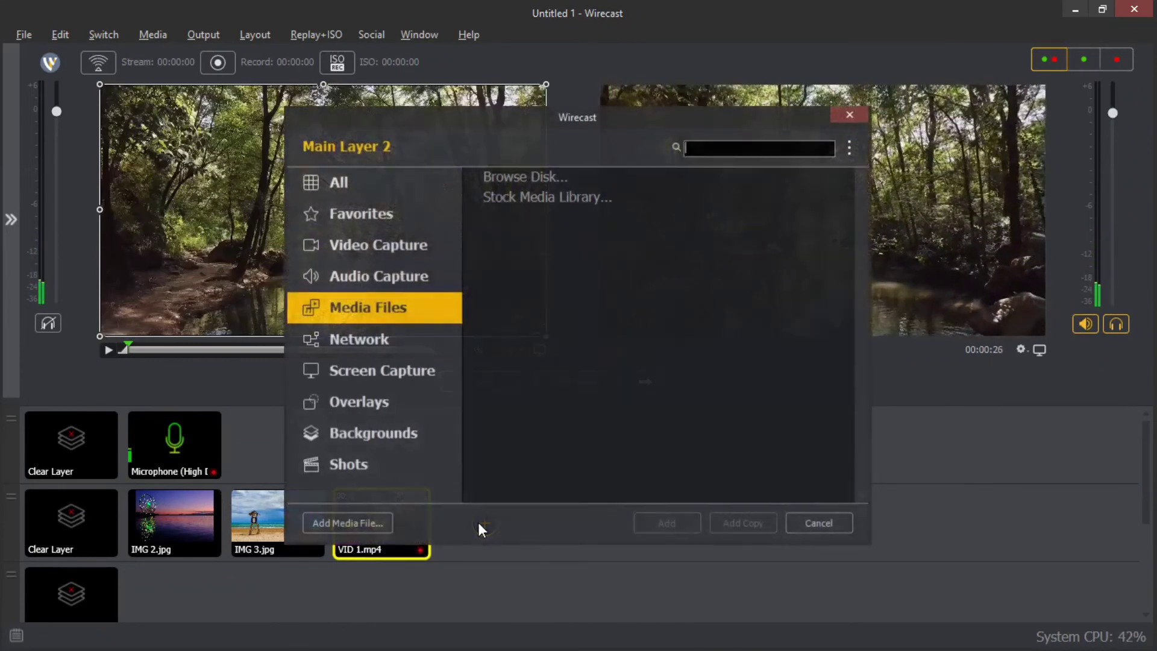
pyautogui.click(581, 177)
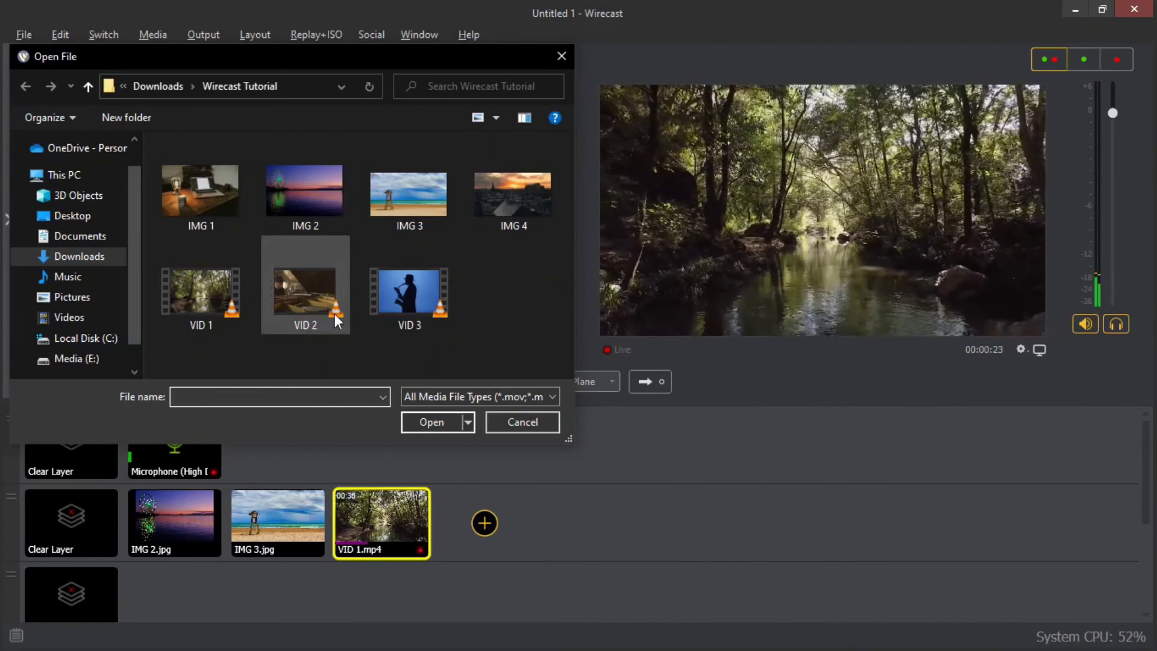
pyautogui.click(411, 294)
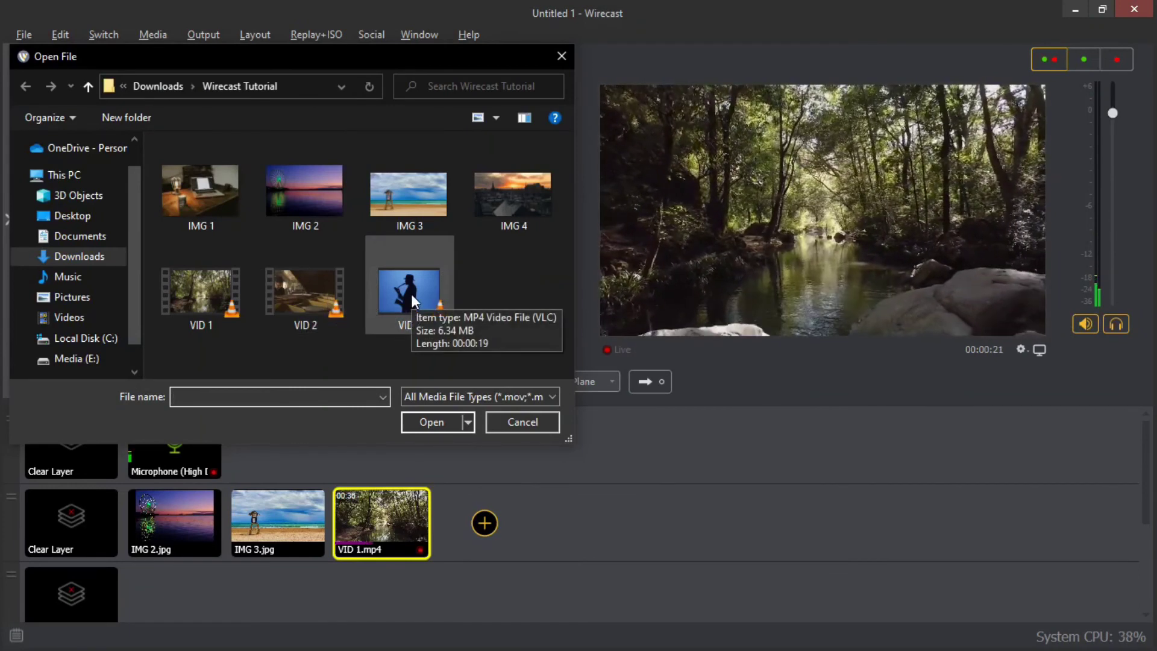
pyautogui.click(446, 421)
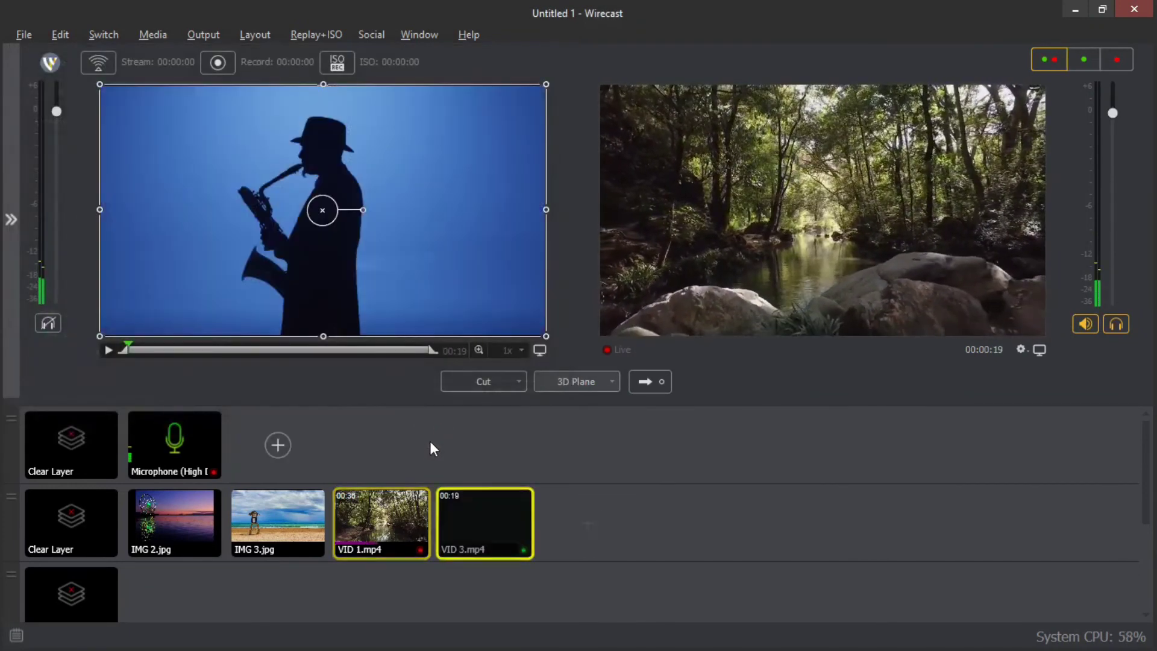
# Change the 3D Plane transition to Swap and send the VID 3 shot live with it.
pyautogui.click(612, 381)
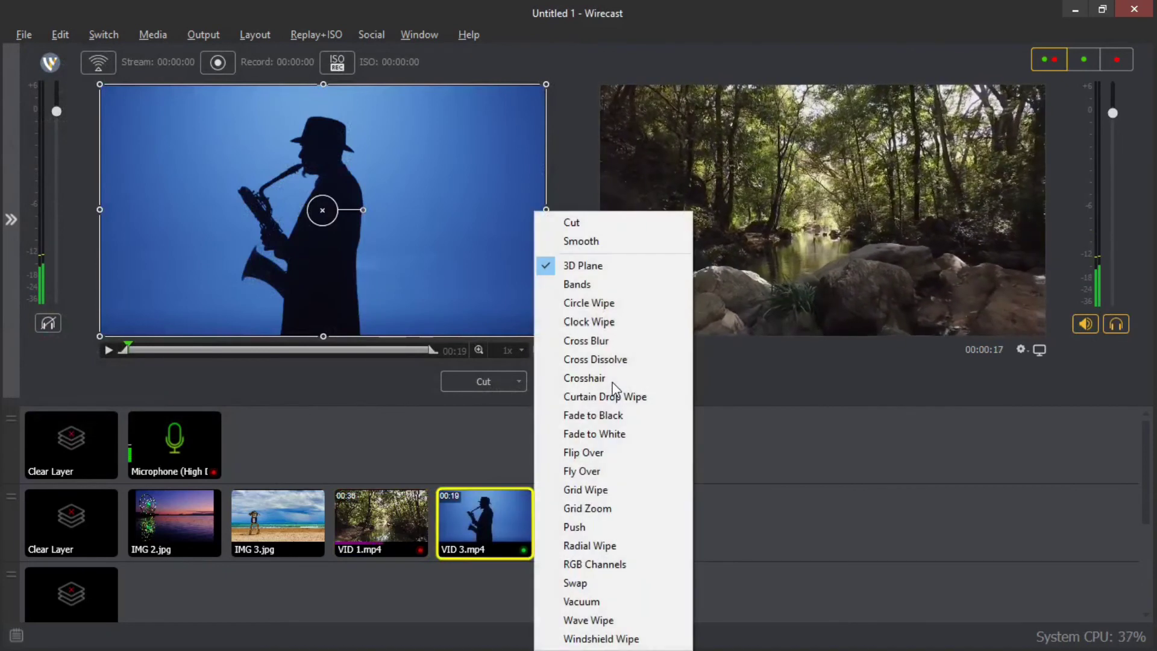
pyautogui.click(598, 585)
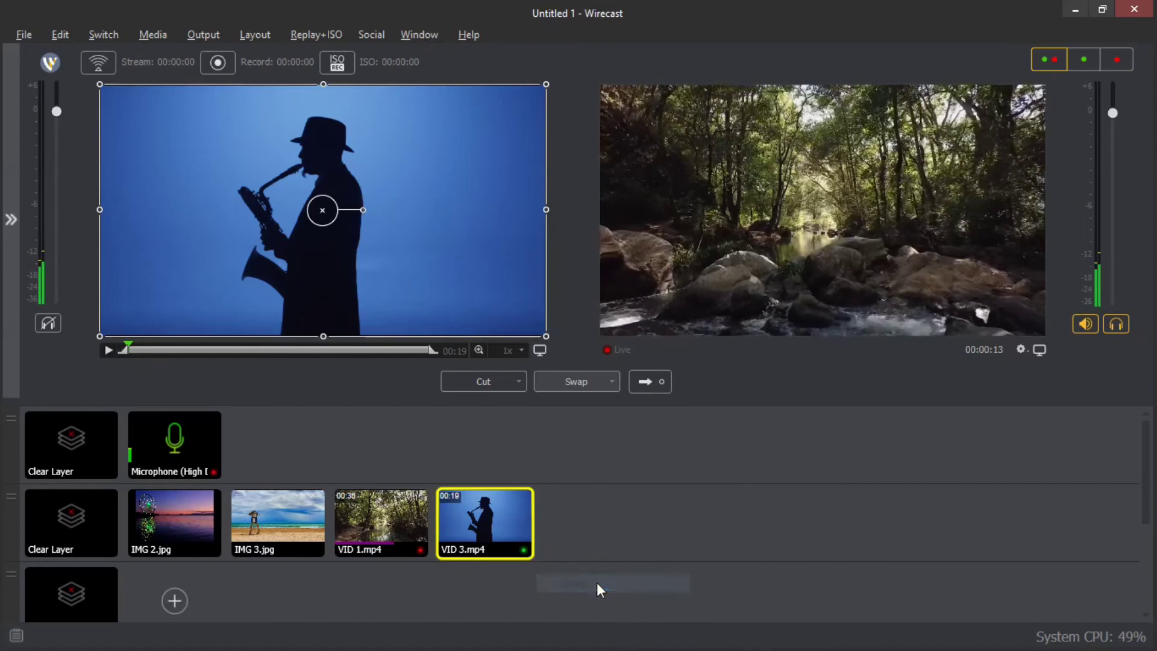
pyautogui.click(656, 380)
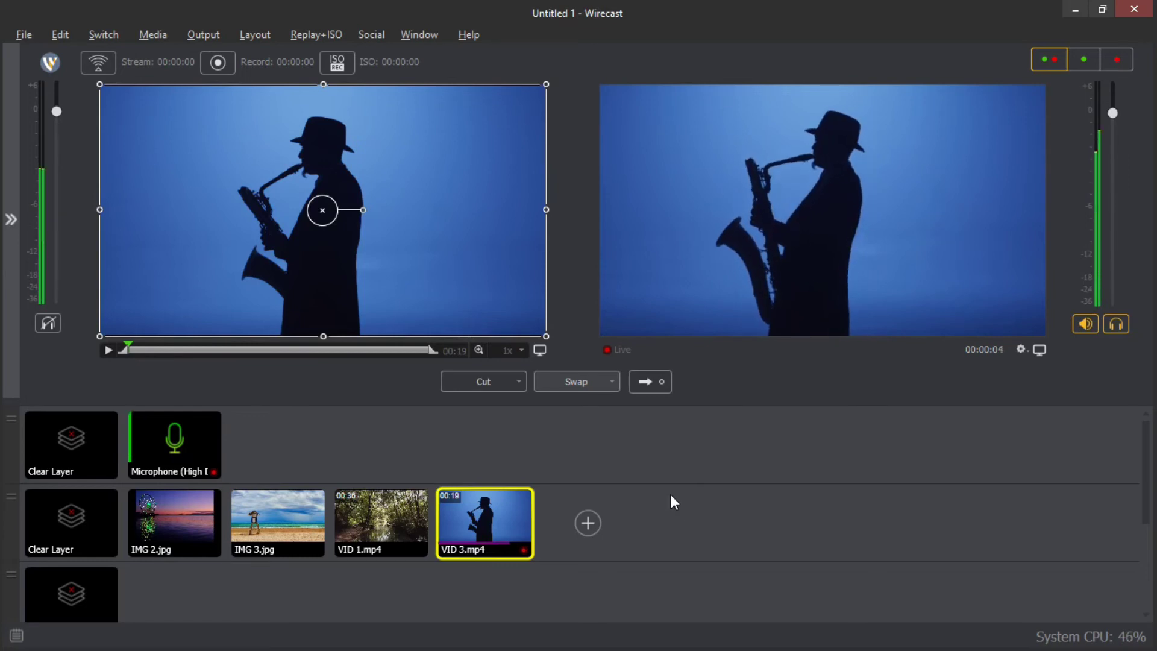
# Examine the Title overlay templates available for Main Layer 2 without adding one, and look at the Screen Capture sources.
pyautogui.click(588, 523)
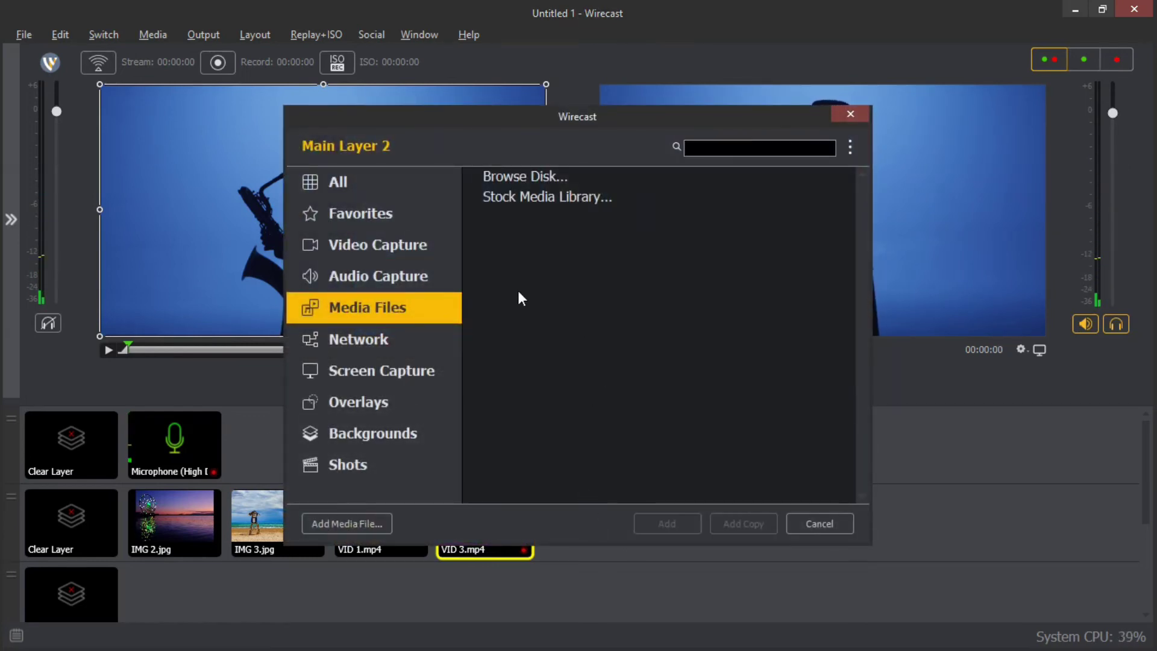
pyautogui.click(369, 401)
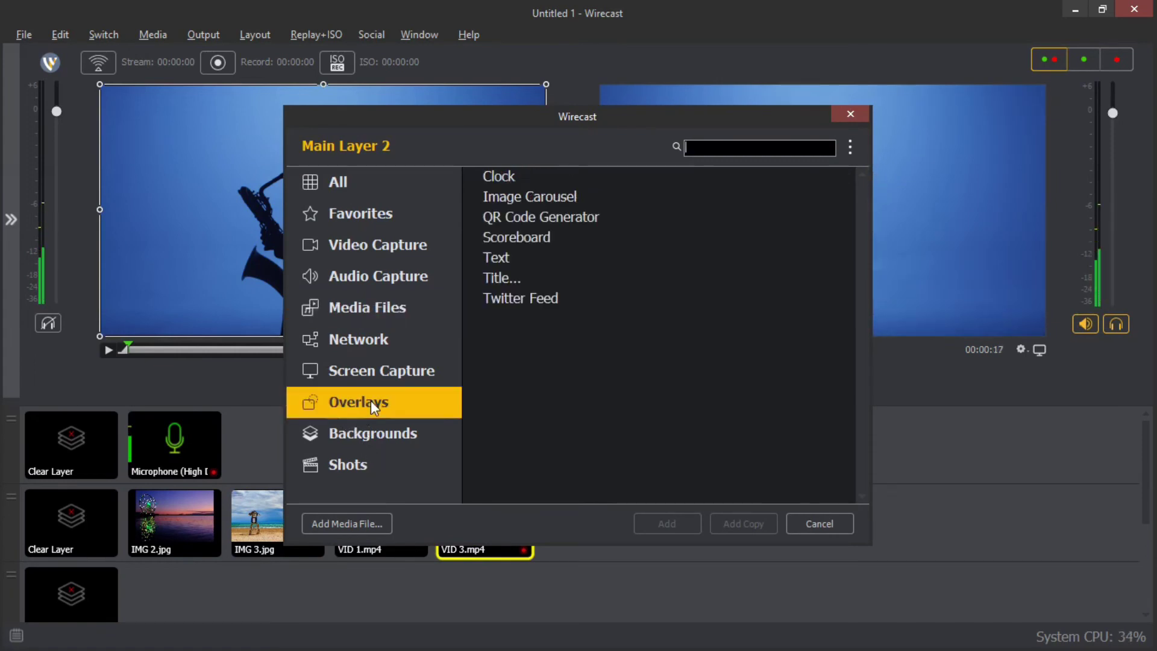
pyautogui.doubleClick(514, 278)
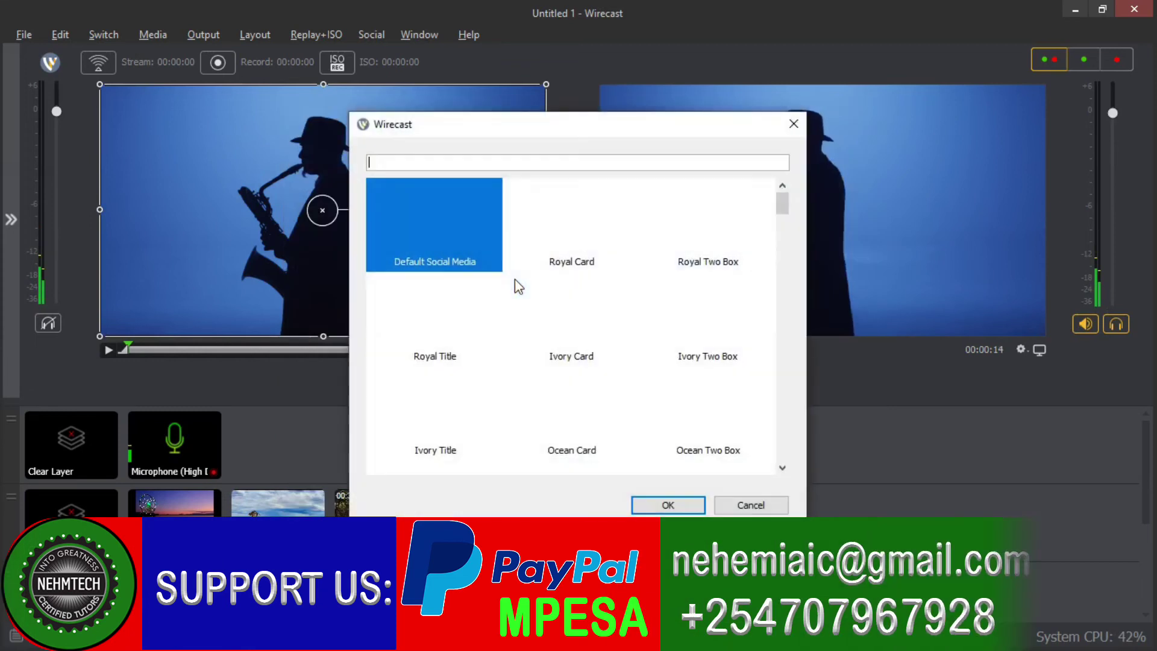
pyautogui.scroll(-3, 587, 329)
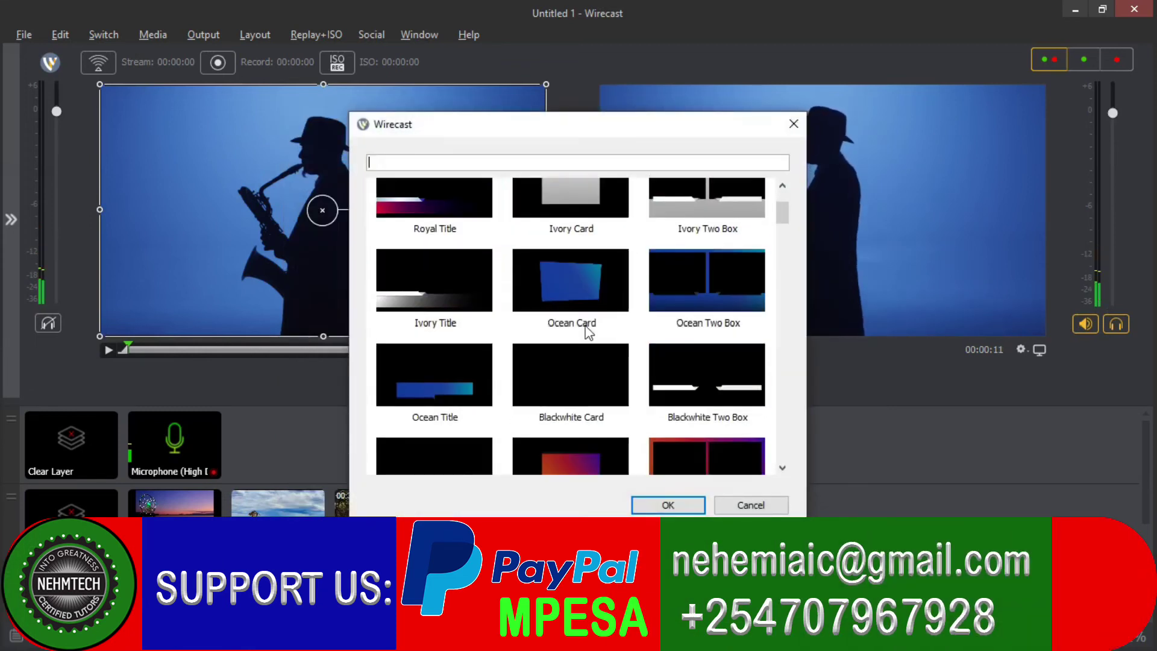
pyautogui.scroll(-2, 590, 334)
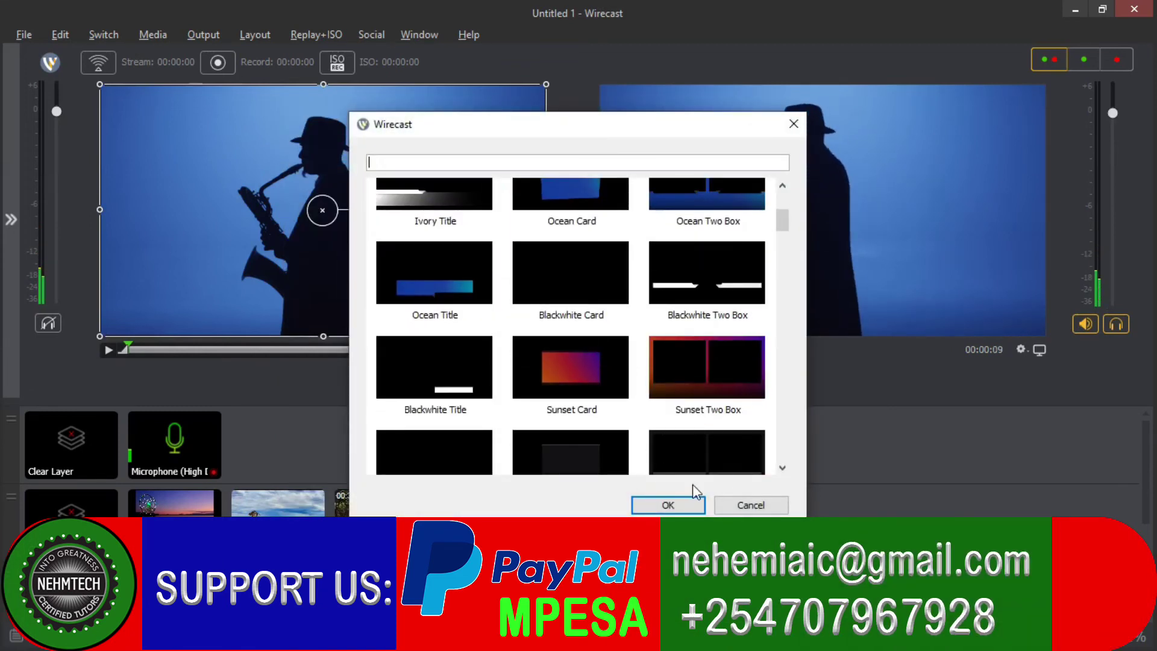
pyautogui.click(750, 506)
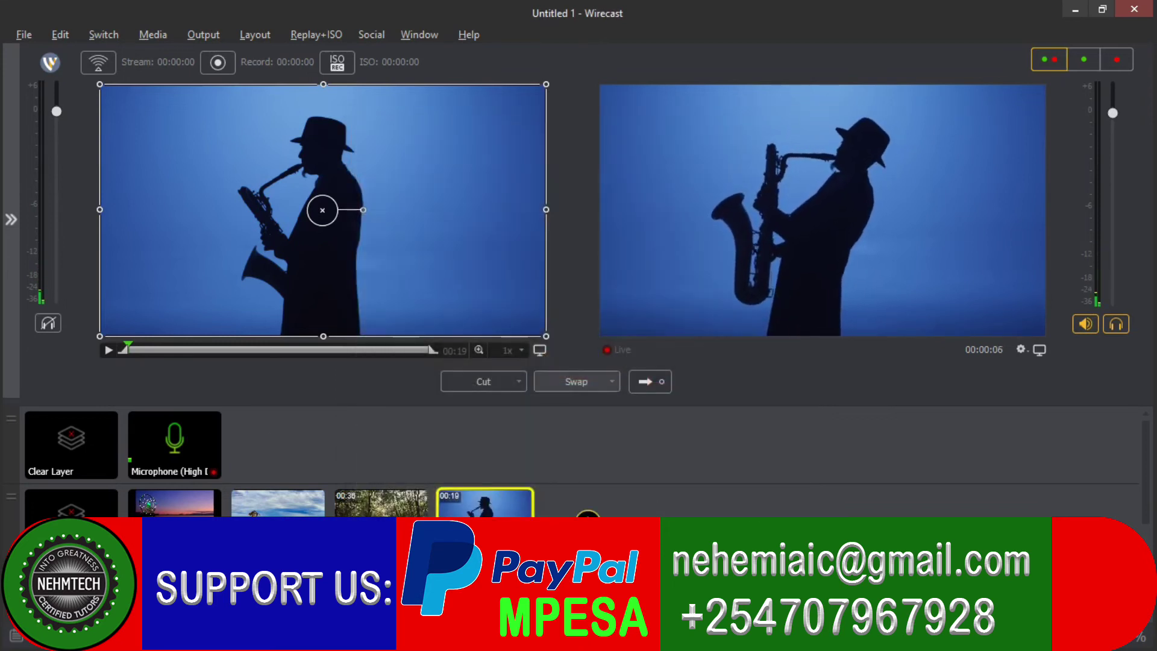
pyautogui.click(588, 507)
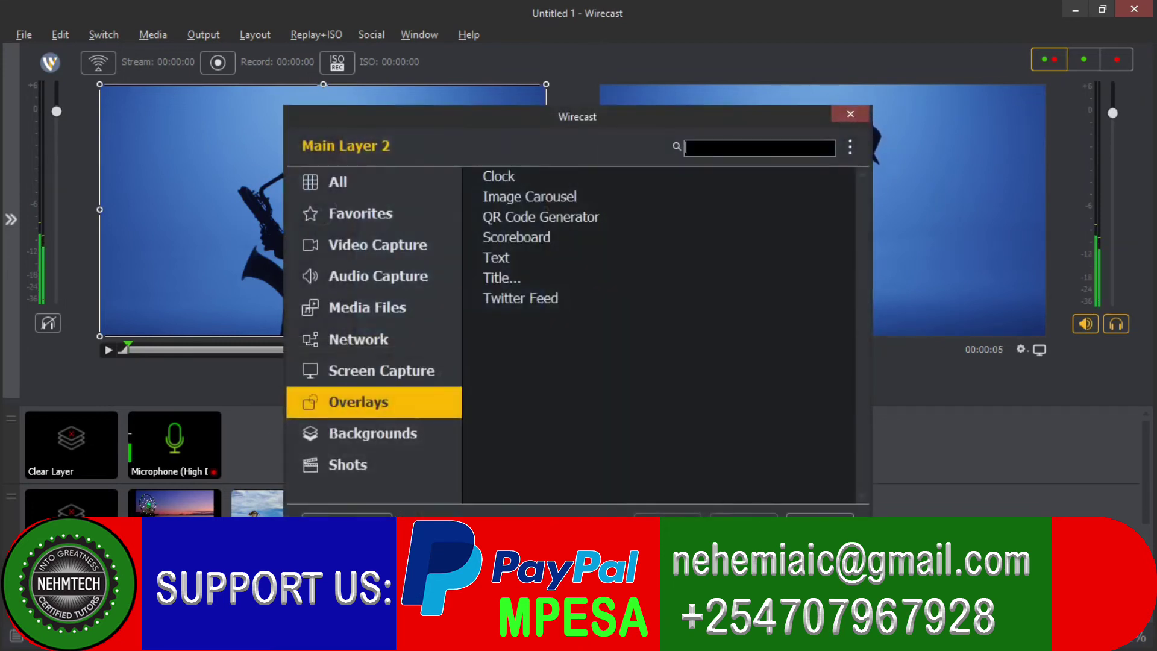
pyautogui.click(379, 372)
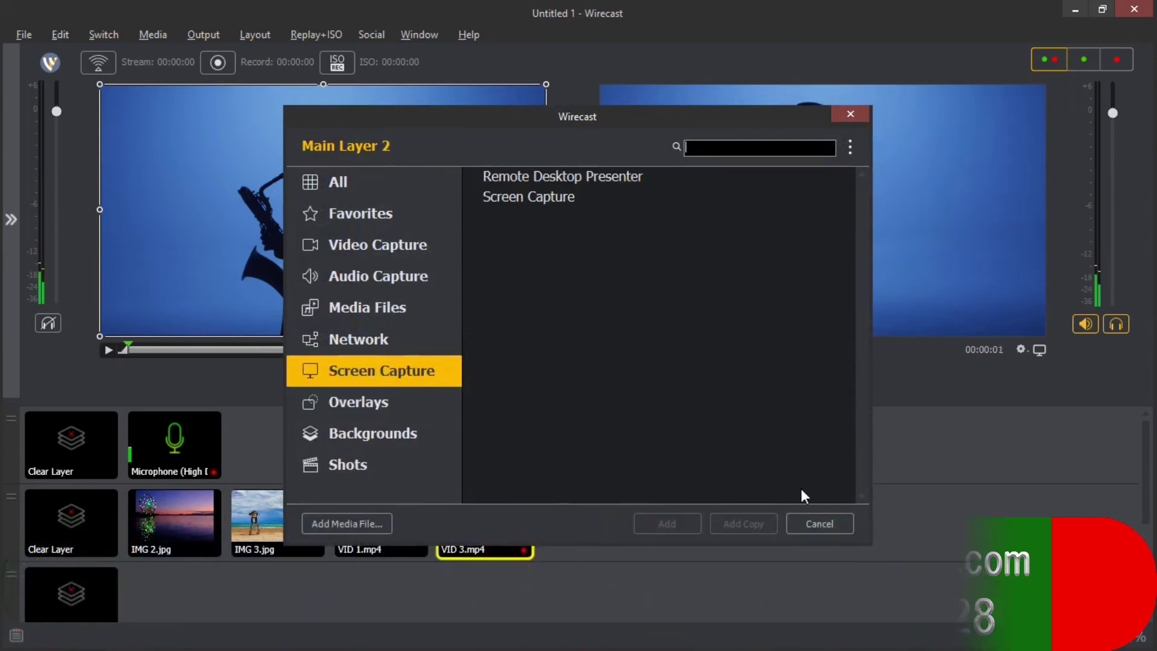
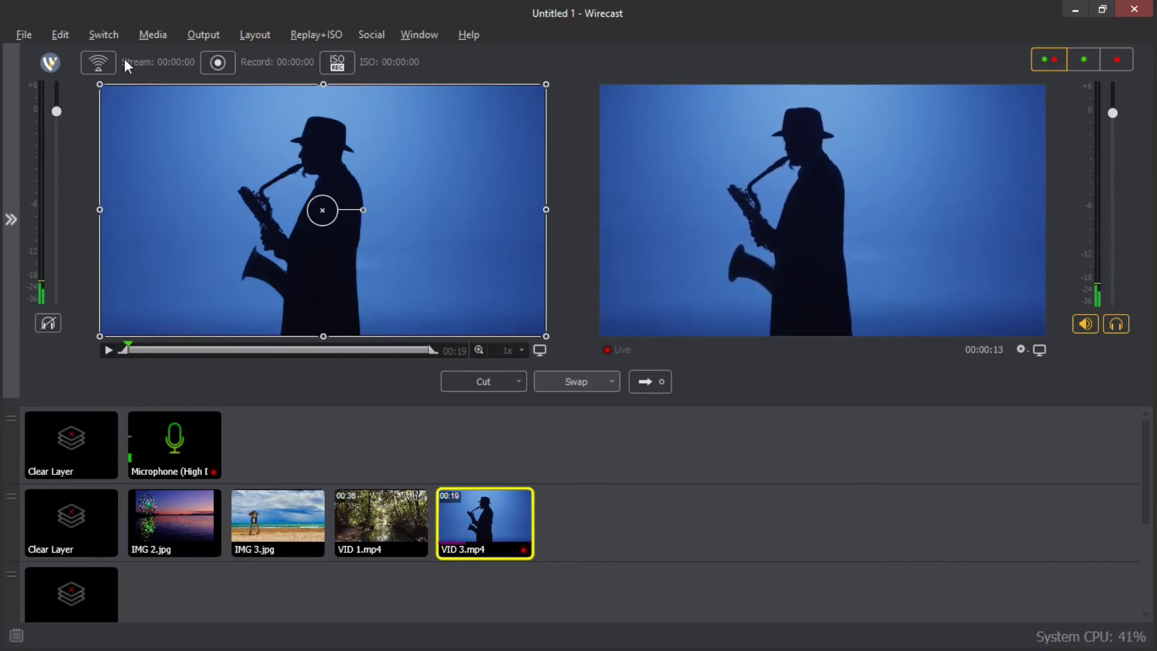
# Open the streaming output settings and add YouTube as an output destination.
pyautogui.click(102, 63)
pyautogui.press('Escape')
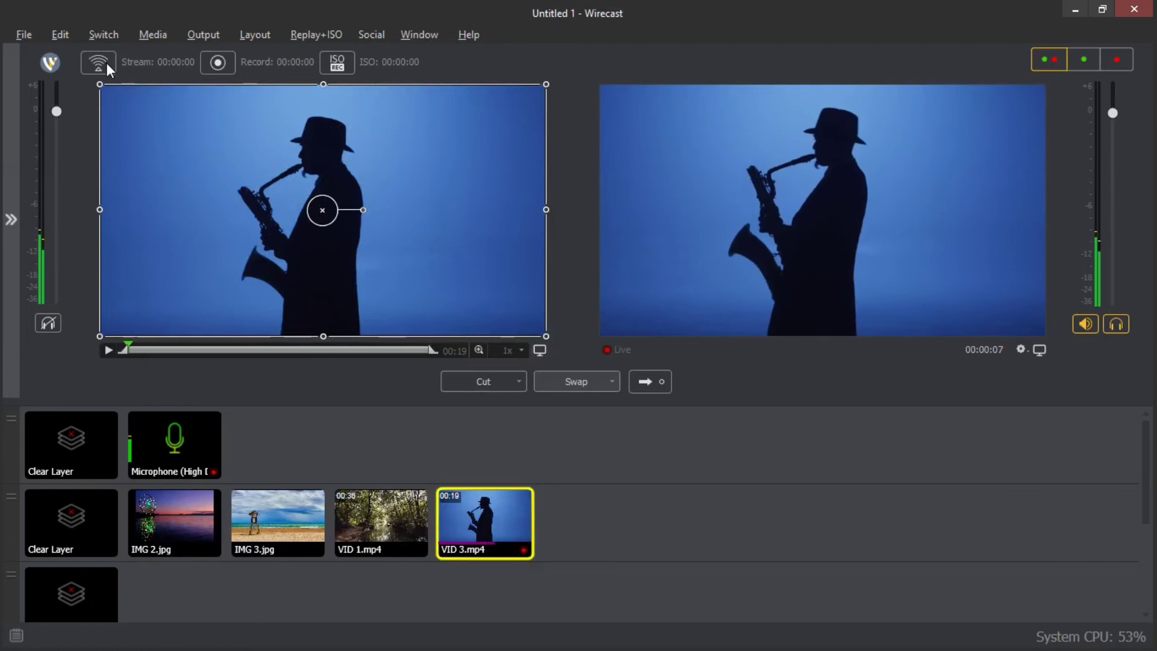
pyautogui.click(105, 62)
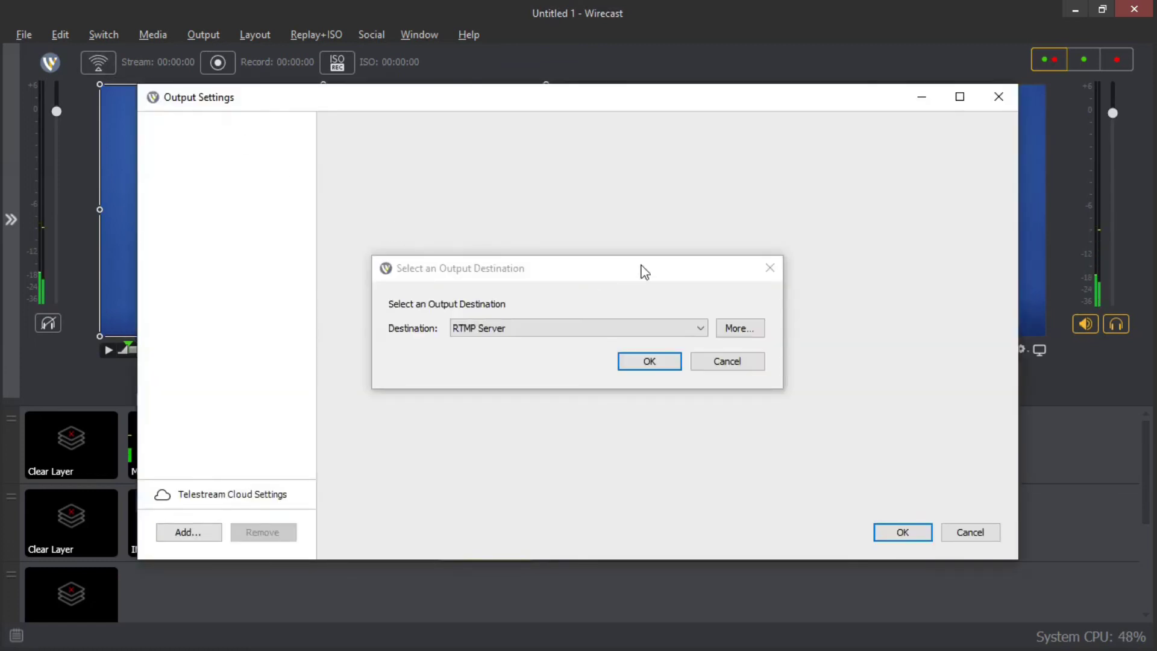
pyautogui.click(656, 331)
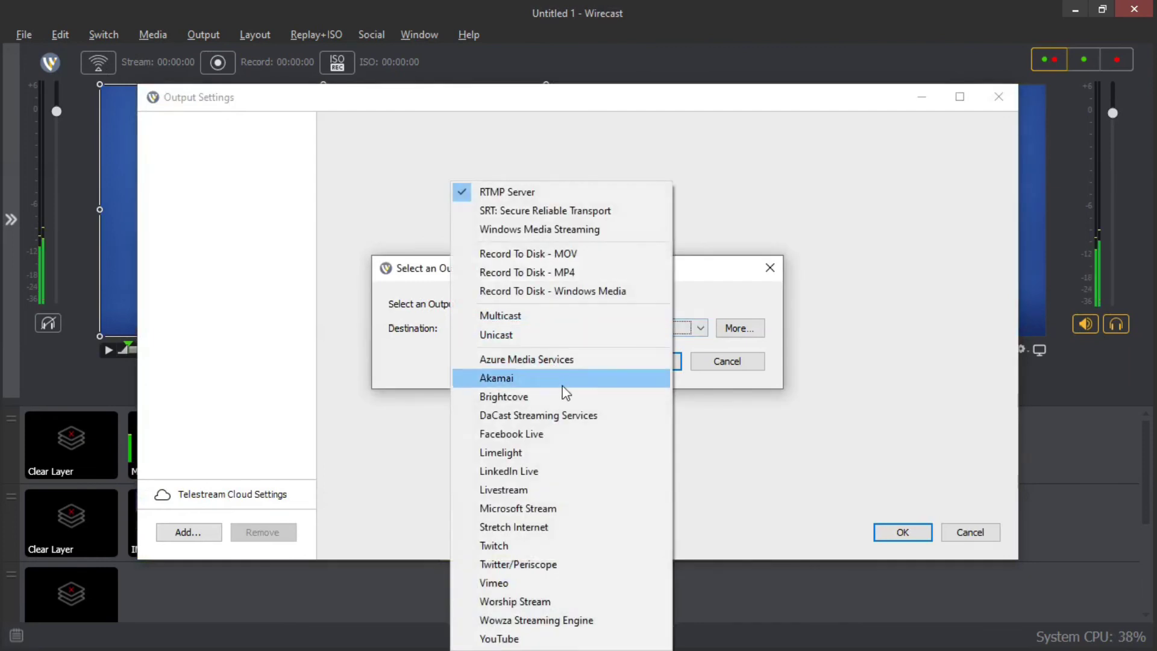
pyautogui.click(543, 638)
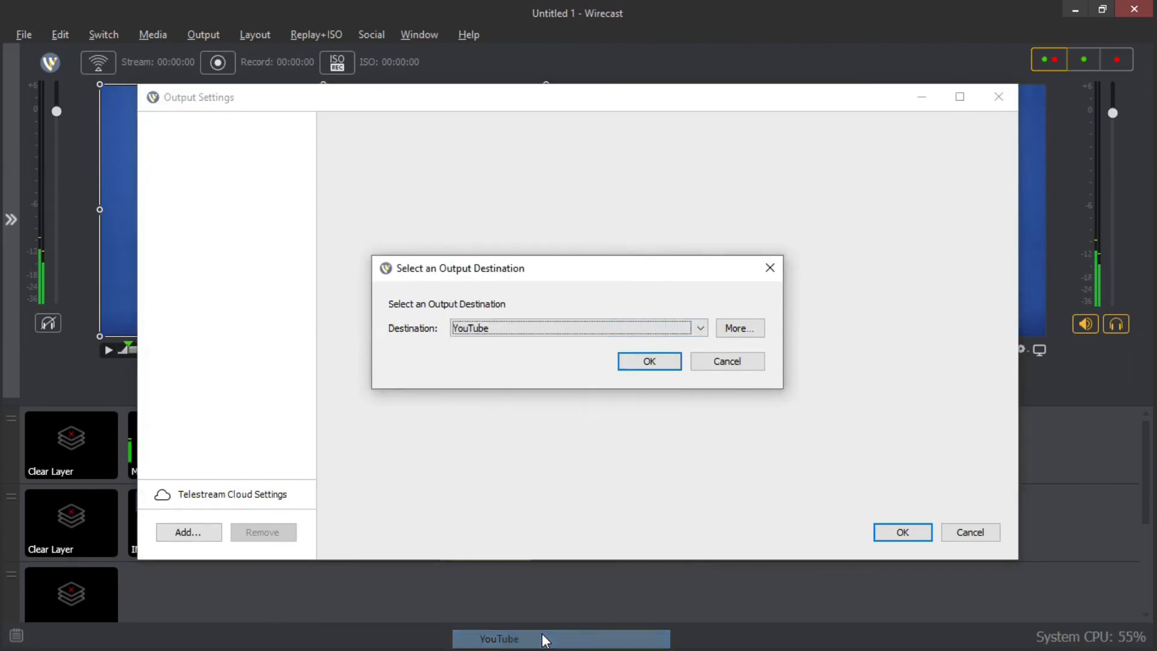
pyautogui.click(648, 361)
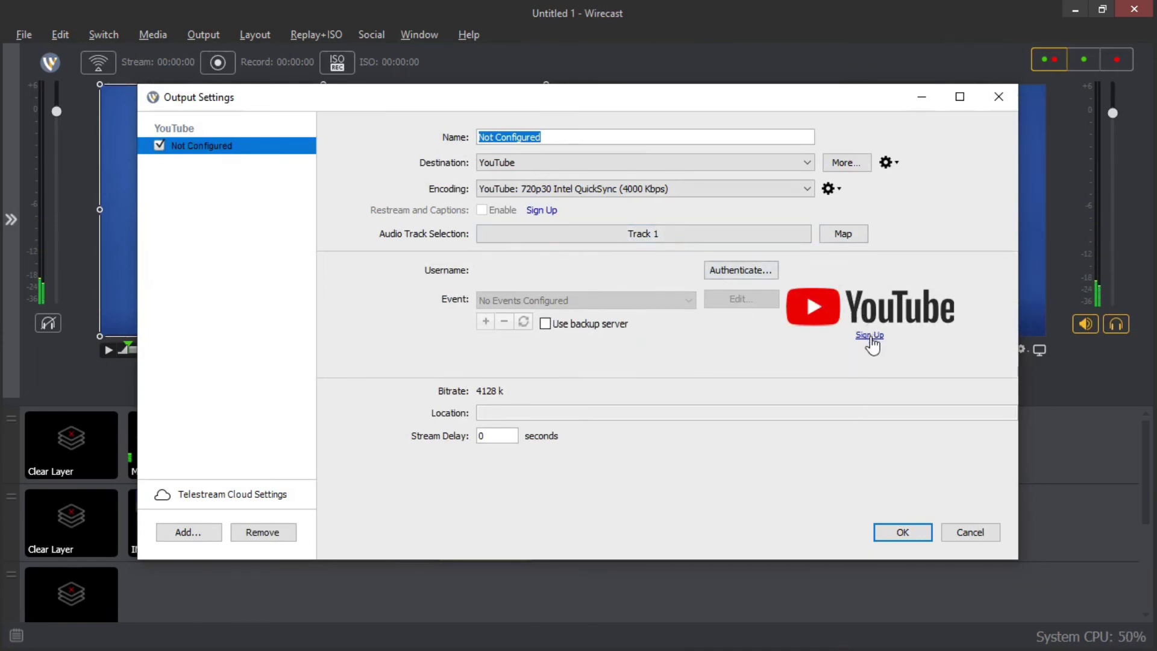
# Add Facebook Live as a second output destination alongside YouTube in the output settings.
pyautogui.moveTo(620, 324)
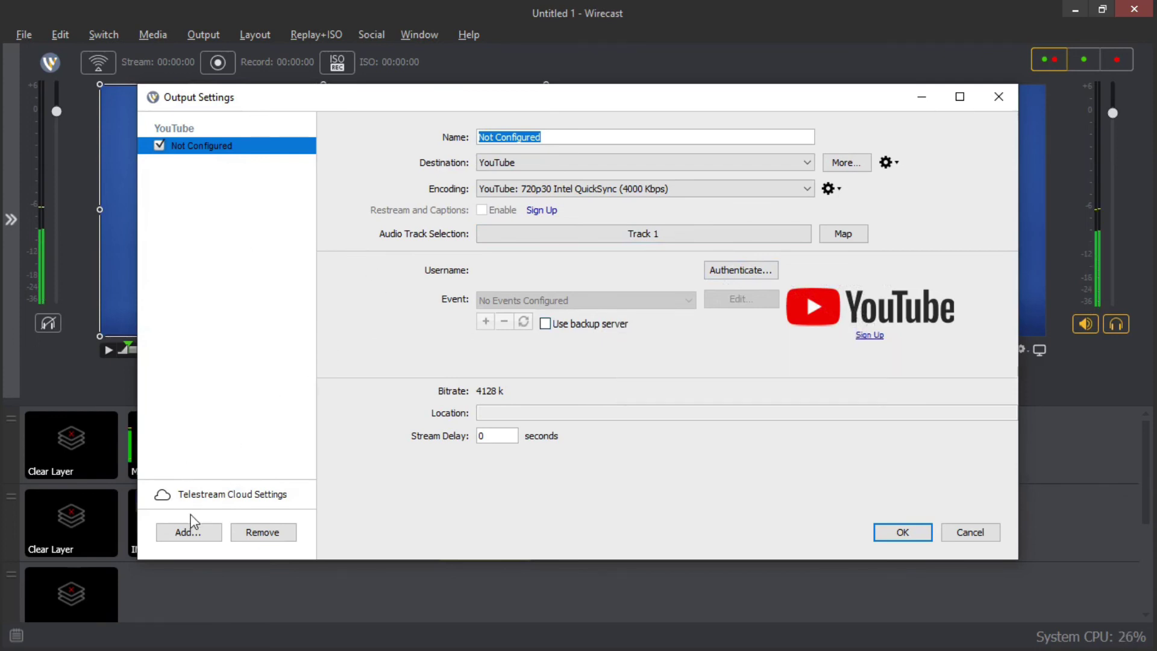
pyautogui.click(188, 533)
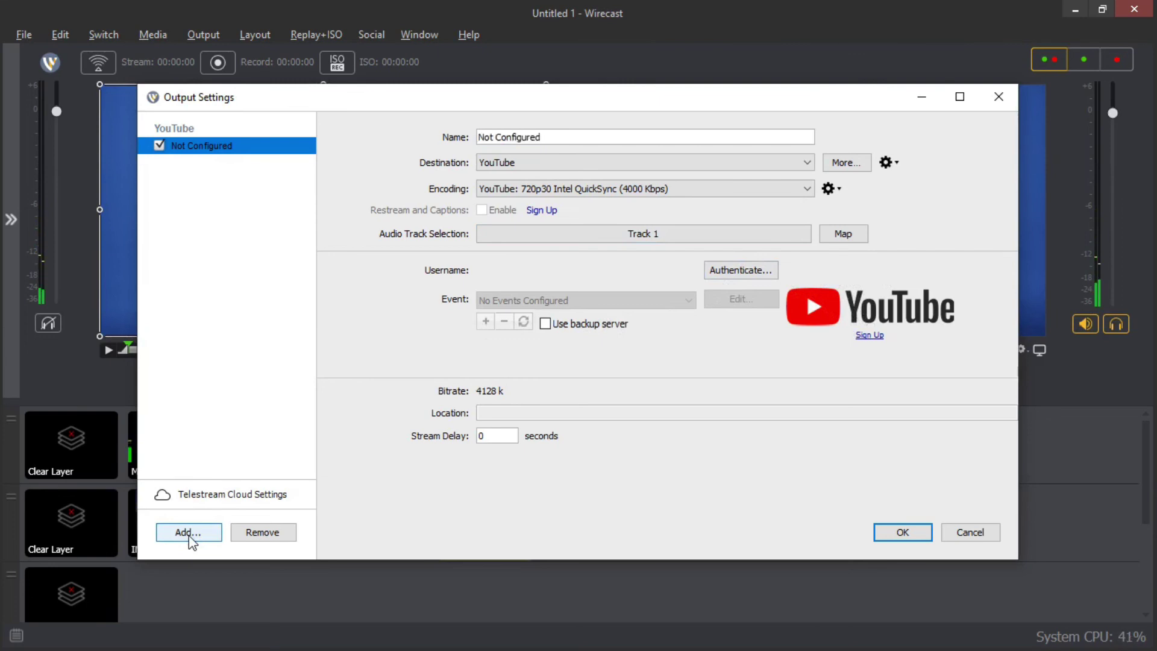
pyautogui.click(701, 329)
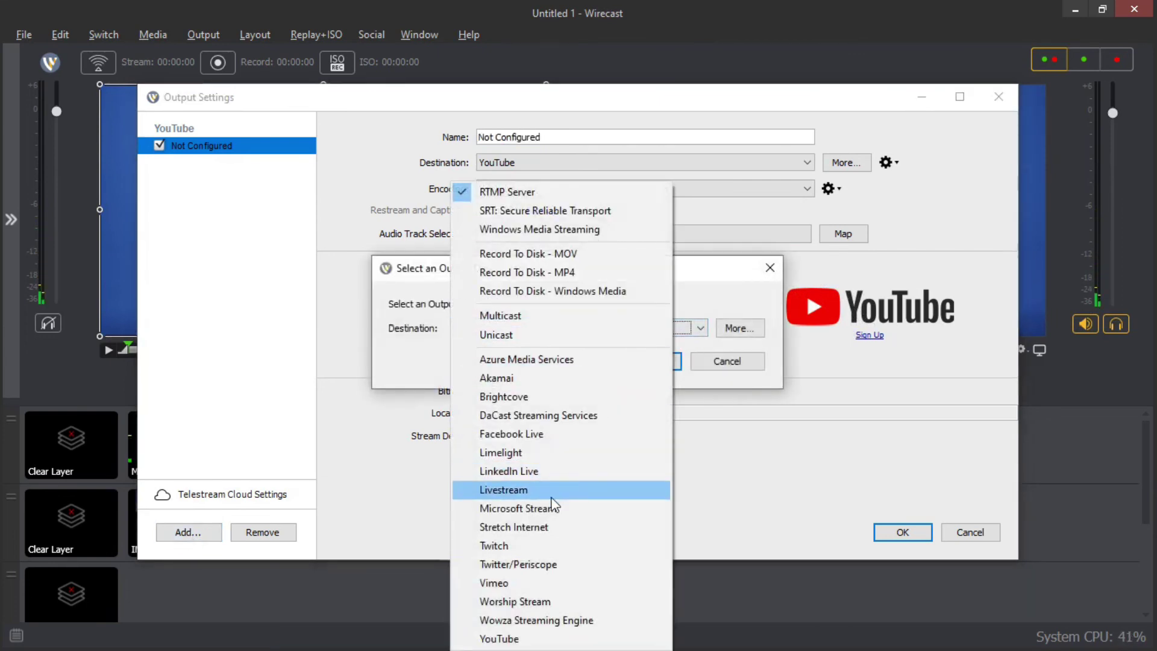
pyautogui.click(555, 437)
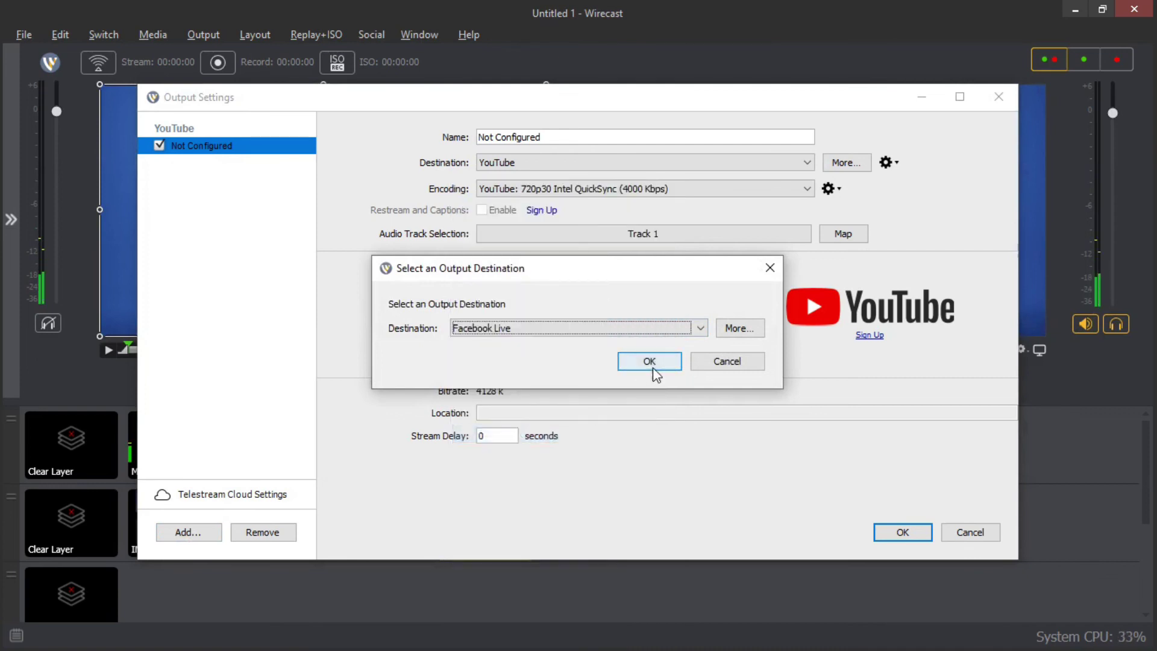
pyautogui.click(651, 364)
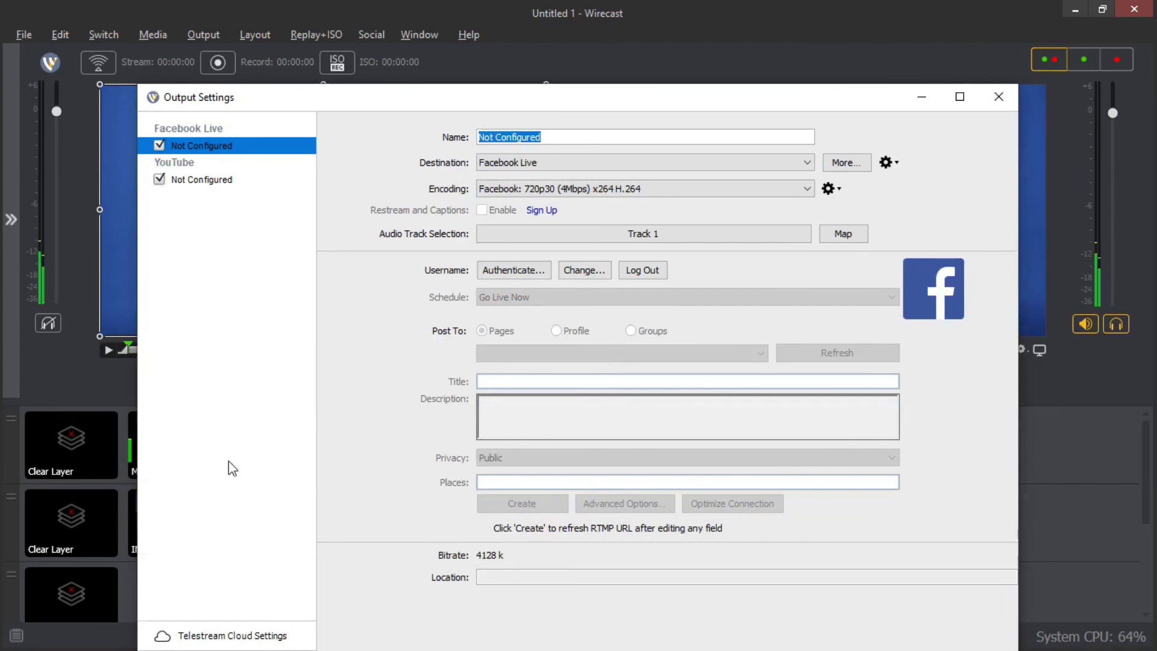
# Add Twitter/Periscope as a third output destination in the output settings.
pyautogui.moveTo(606, 106); pyautogui.dragTo(630, 33)
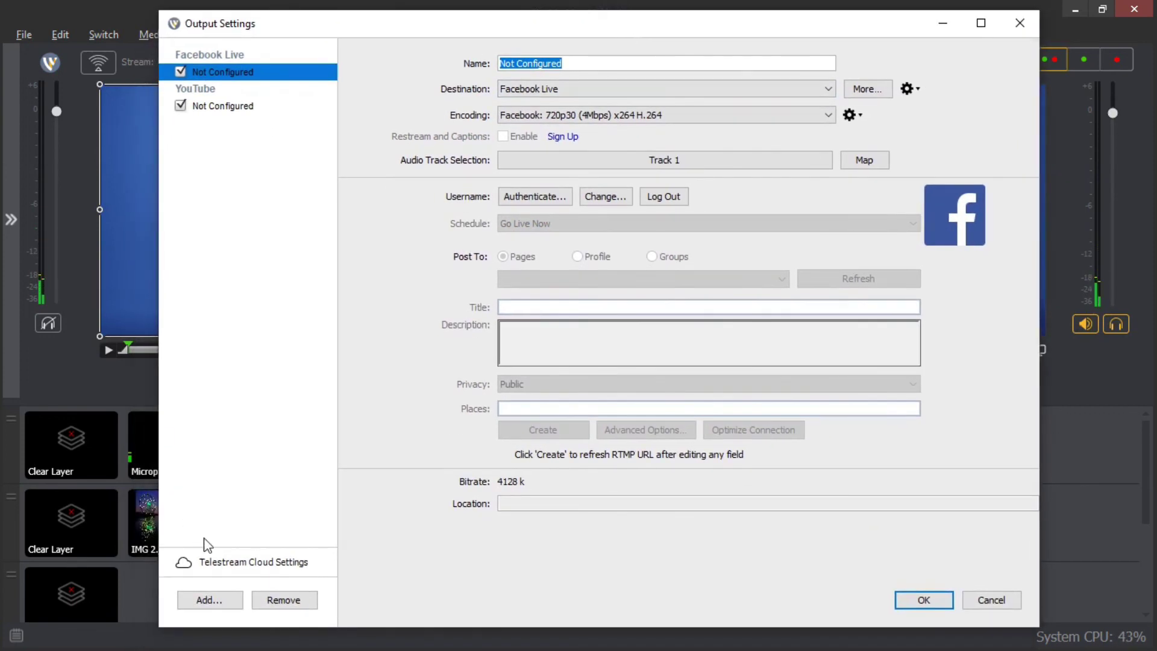
pyautogui.click(208, 600)
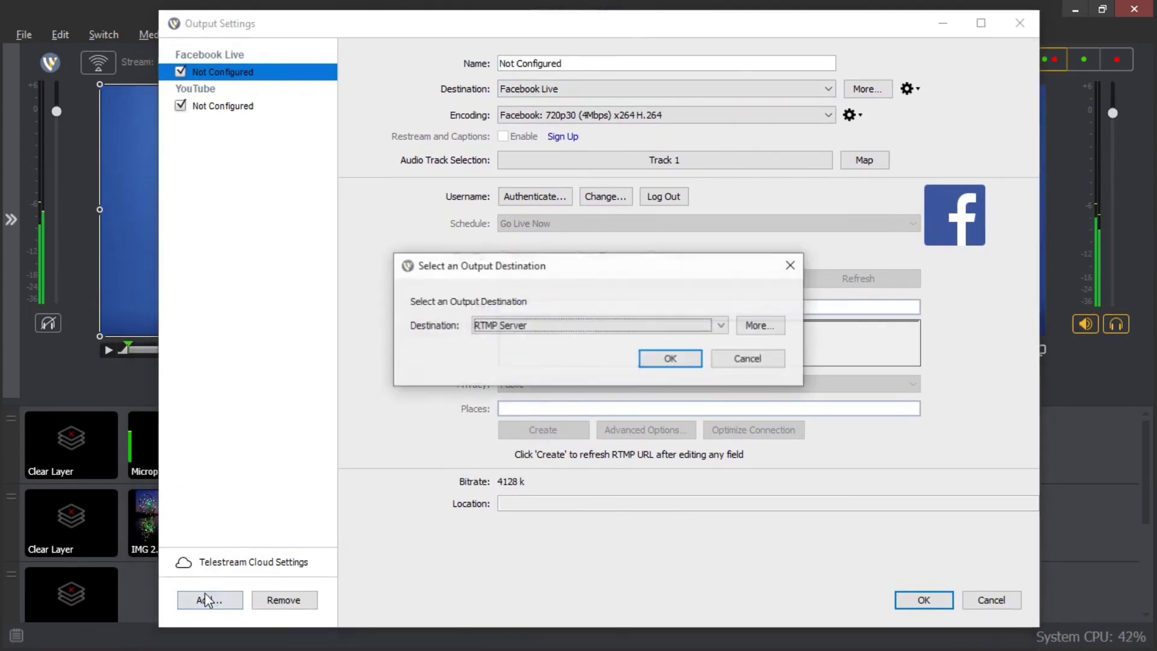
pyautogui.click(721, 325)
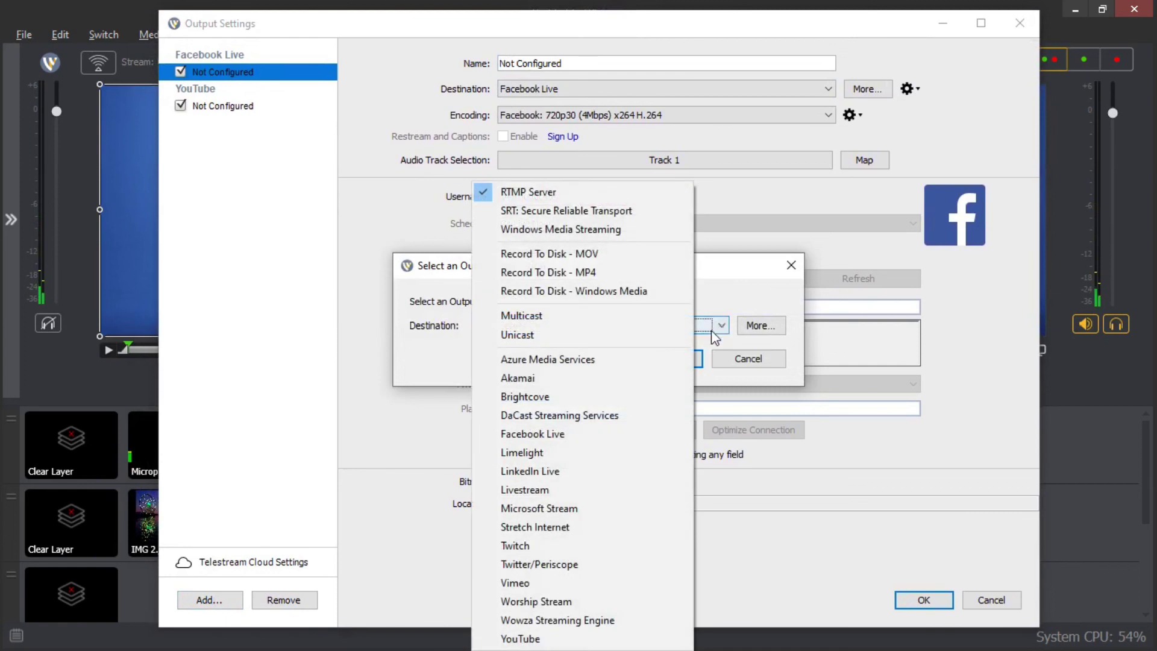
pyautogui.click(551, 566)
pyautogui.click(670, 359)
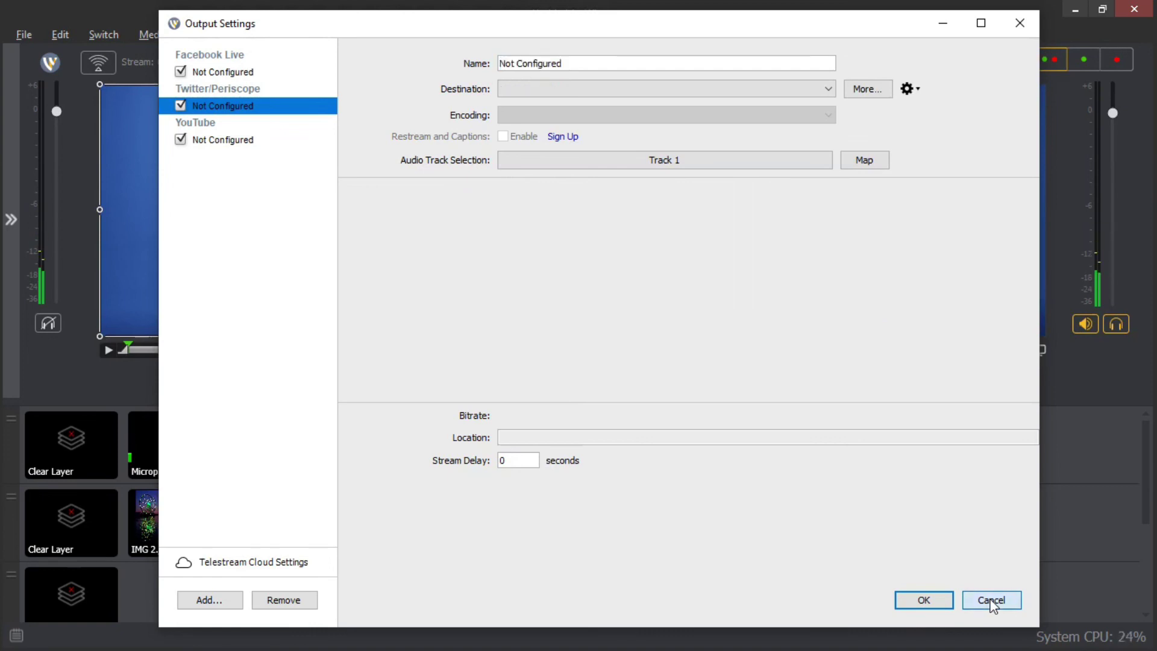
# Discard the output settings changes and select the VID 1 shot on Main Layer 2 for preview.
pyautogui.click(990, 601)
pyautogui.press('Left')
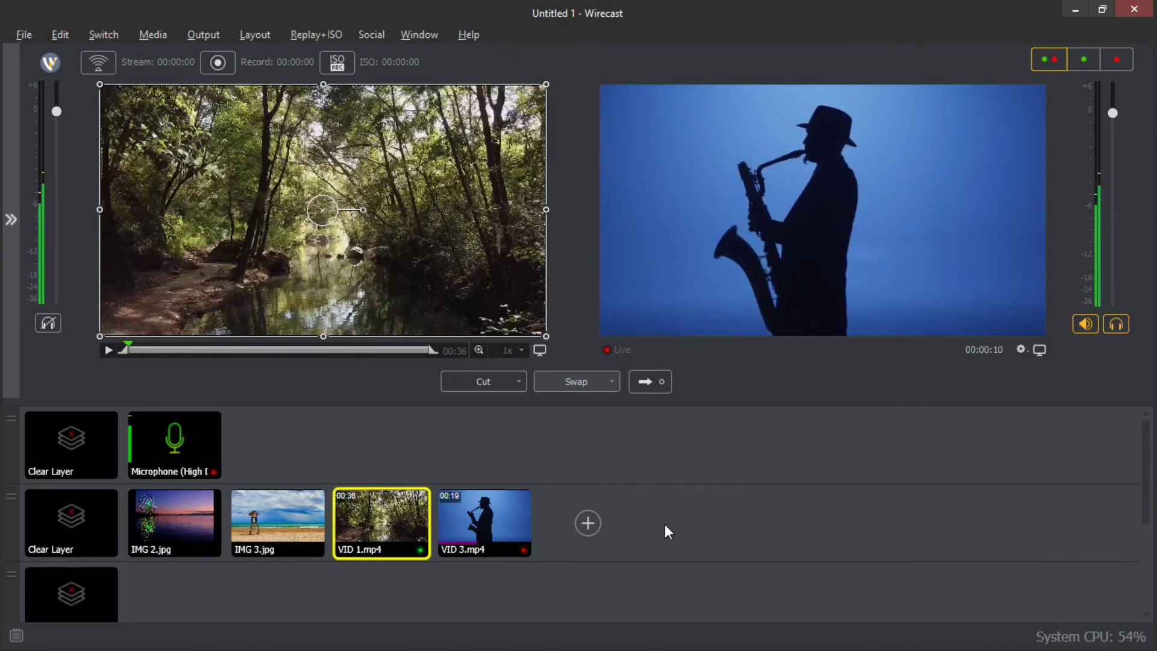